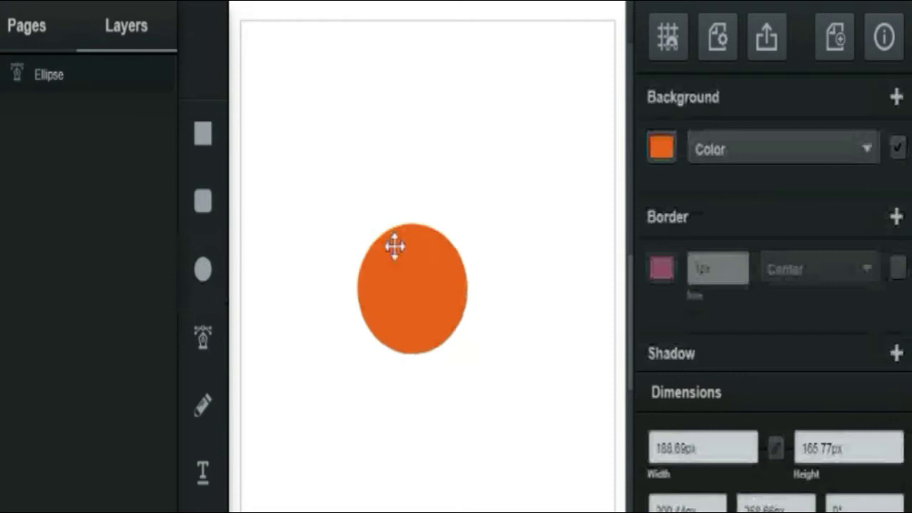
Pull the orange ellipse's topmost anchor point downward so that its upper edge flattens and dips in slightly at the middle.
key(Escape)
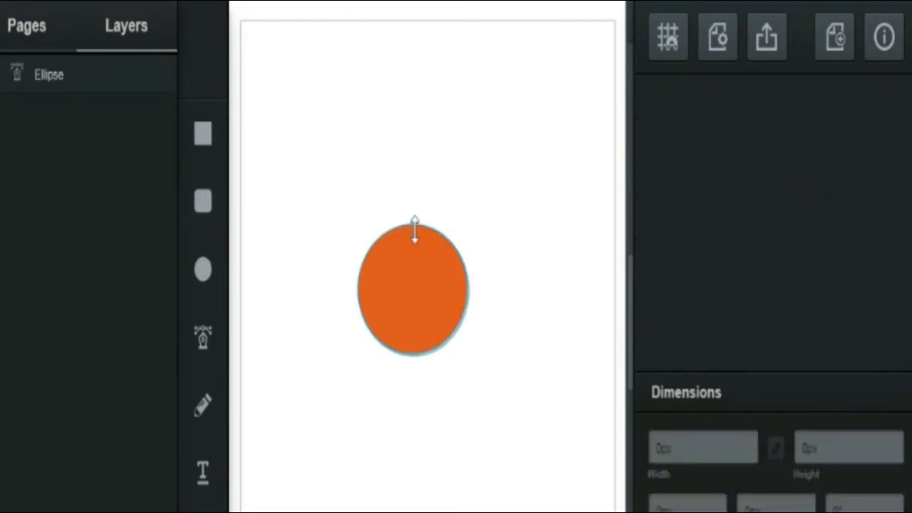
click(414, 226)
drag(415, 230, 416, 268)
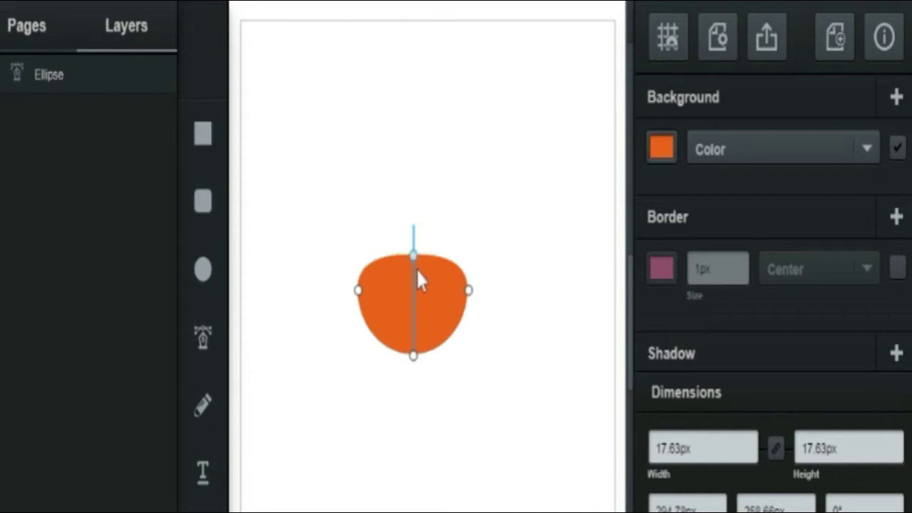
double_click(415, 258)
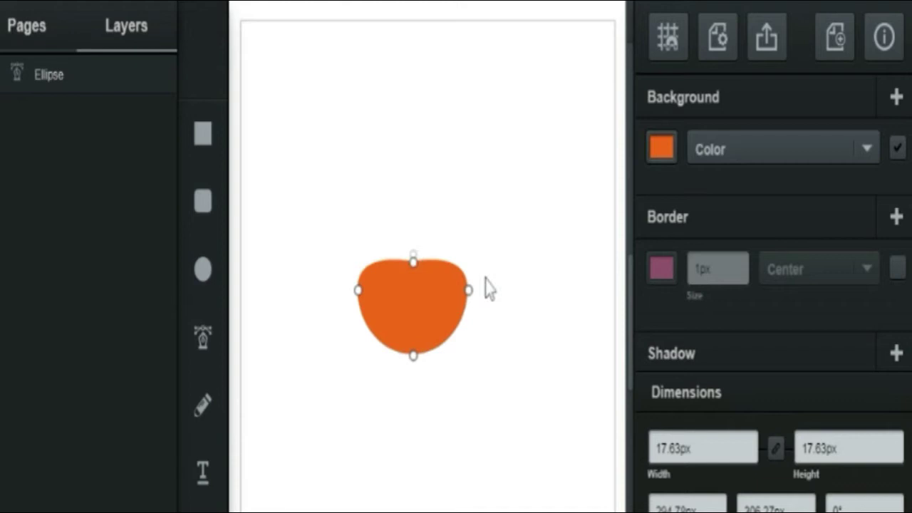
Recolor the reshaped ellipse's background to a light red and finish editing its anchor points.
click(660, 155)
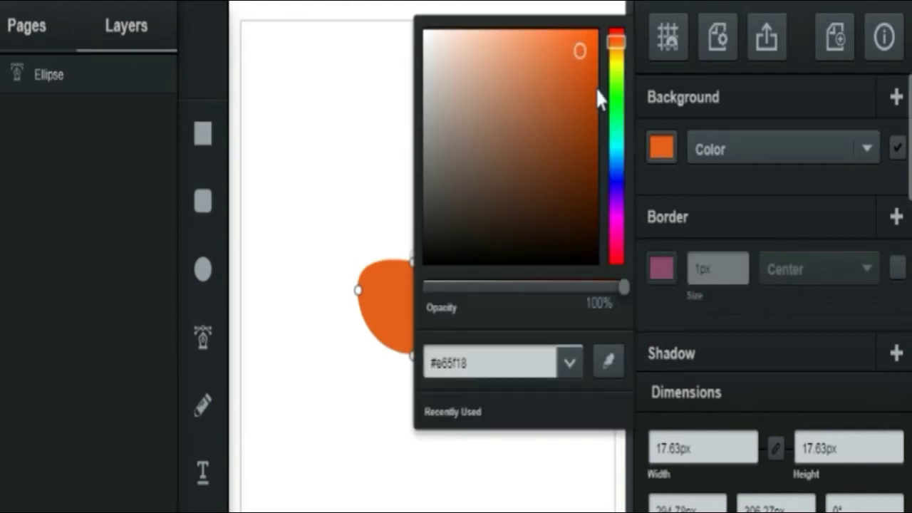
click(617, 32)
click(551, 38)
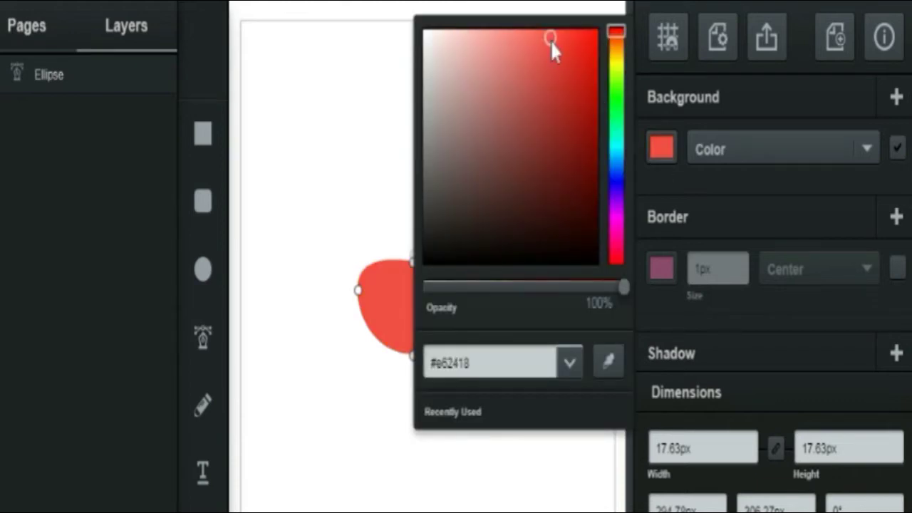
click(308, 224)
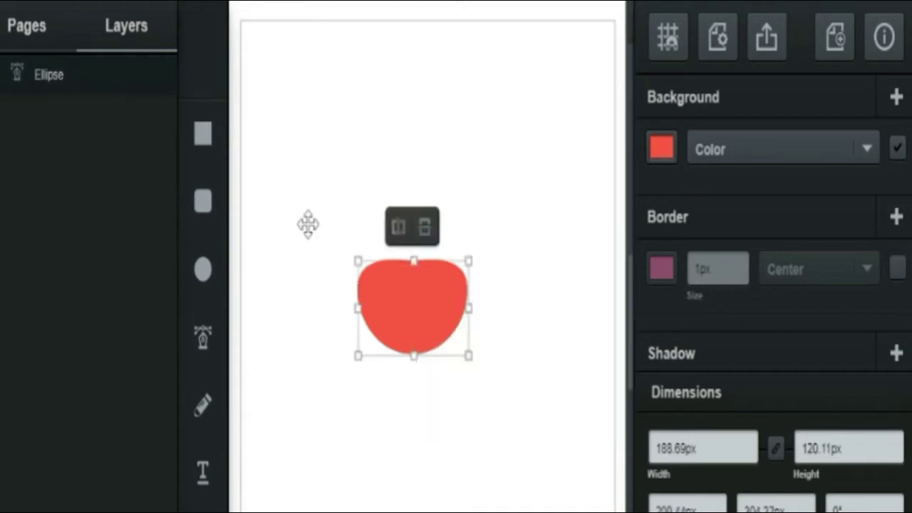
click(307, 224)
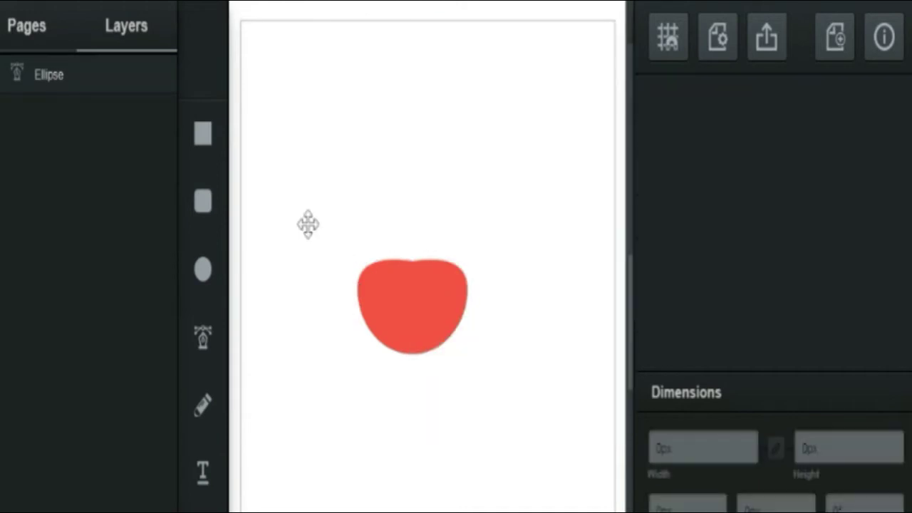
Add an anchor point on each side of the red shape's upper middle point and lower the middle point to form a notch.
click(403, 264)
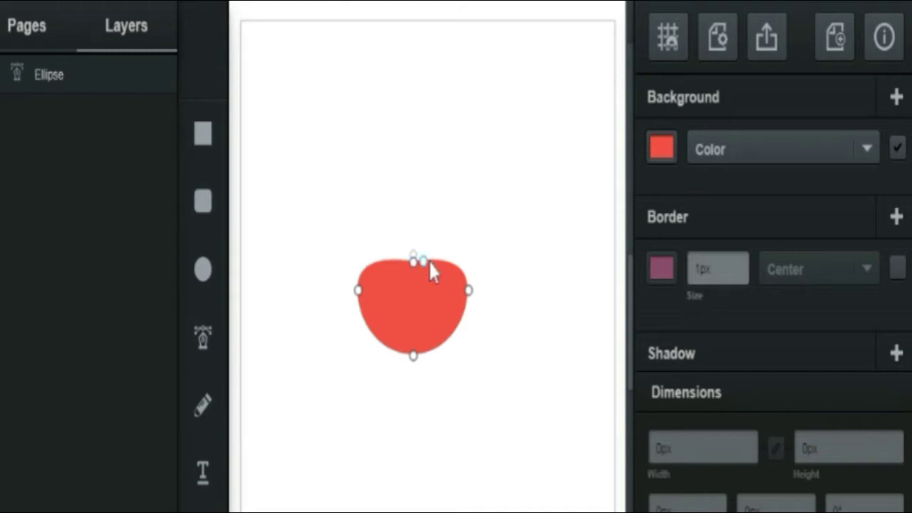
click(429, 261)
click(397, 262)
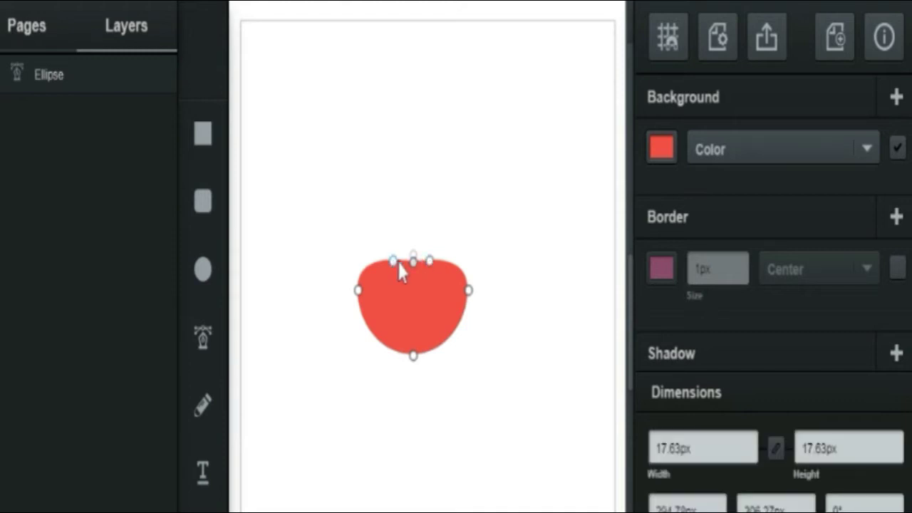
click(414, 262)
click(415, 263)
drag(415, 267, 415, 272)
click(416, 274)
click(258, 335)
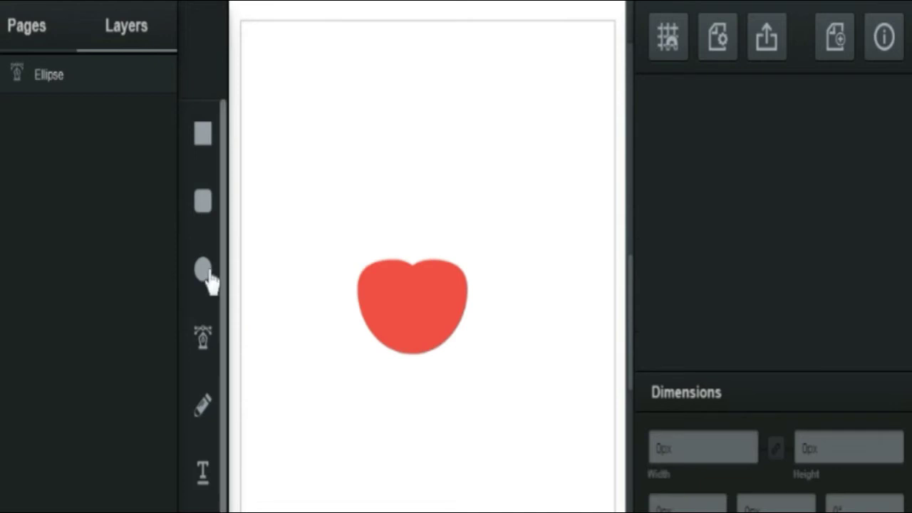
Draw a flat ellipse about 152 by 34 px across the red shape's lower end and fill it with orange #e66d18.
drag(347, 305, 394, 367)
mouse_move(371, 336)
mouse_down()
mouse_move(462, 369)
mouse_move(463, 378)
mouse_move(429, 341)
mouse_up()
click(649, 157)
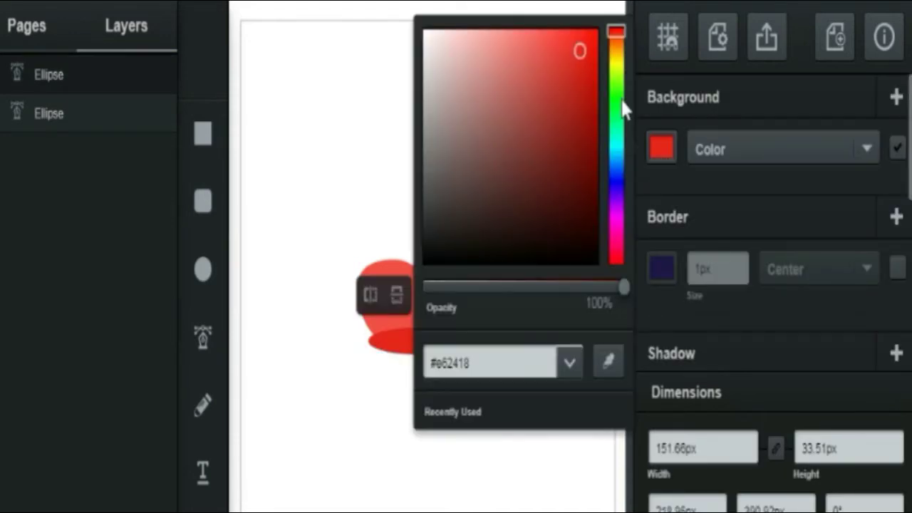
click(619, 52)
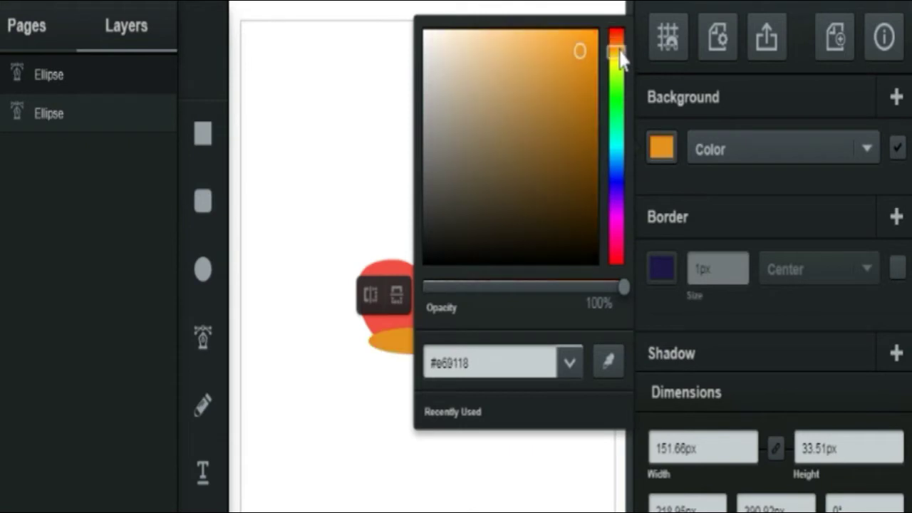
drag(619, 53, 620, 47)
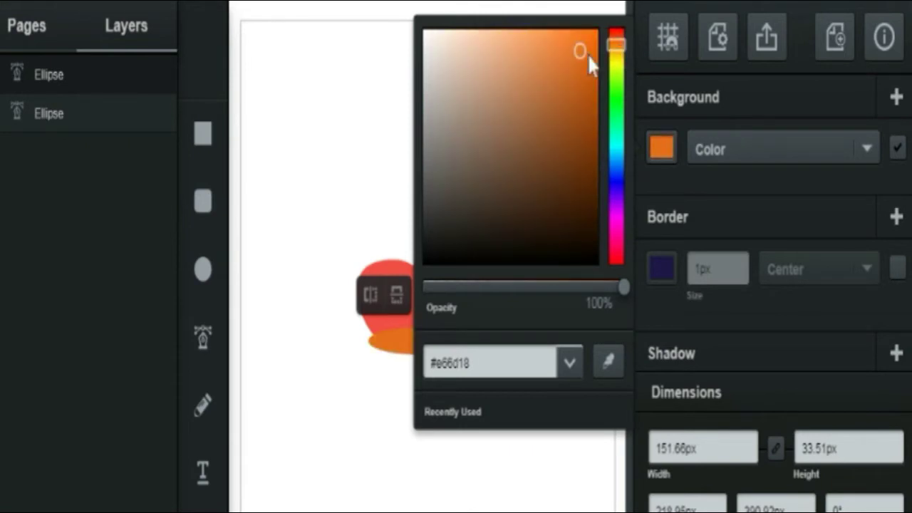
click(377, 166)
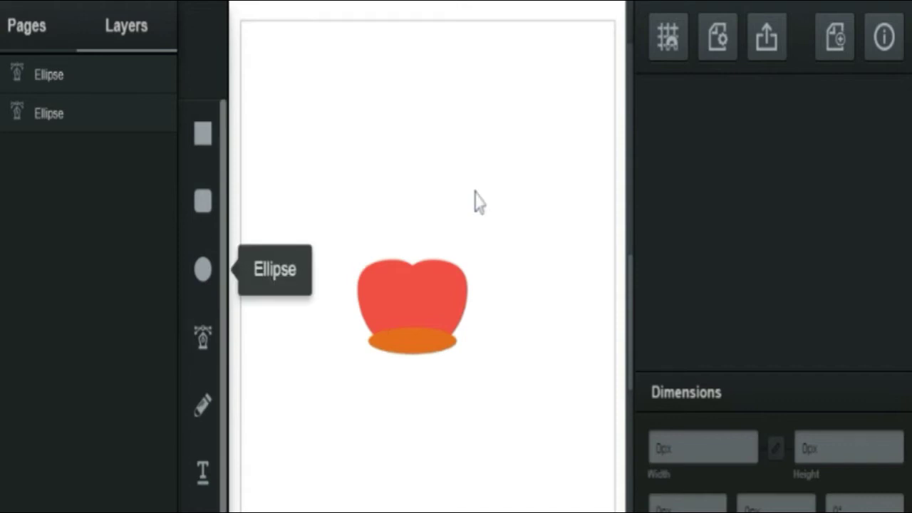
Draw a small ellipse about 74 by 46 px above the red shape and pull its right anchor point outward into a leaf tip.
drag(475, 191, 503, 211)
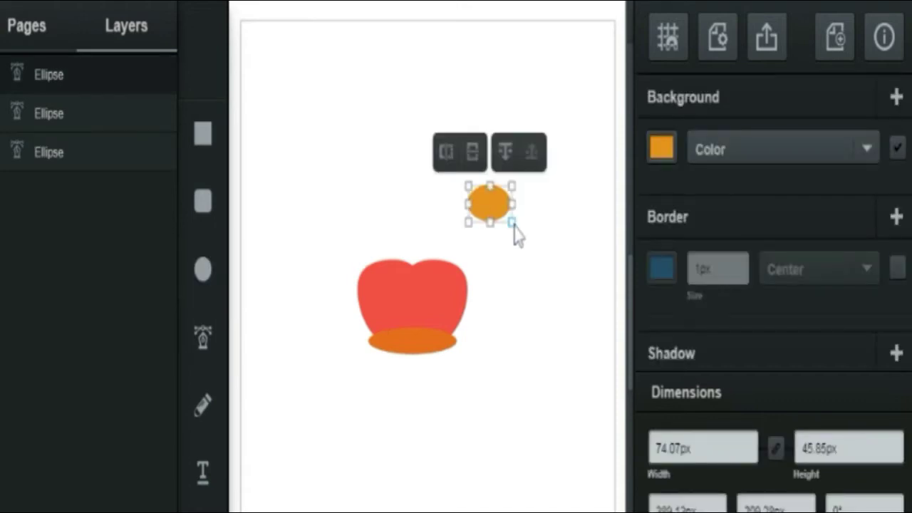
double_click(500, 208)
drag(513, 204, 522, 208)
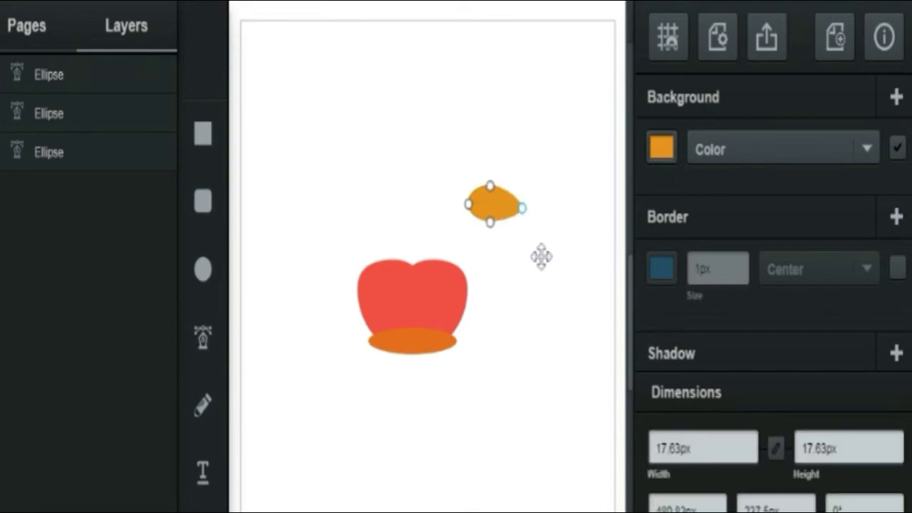
key(Escape)
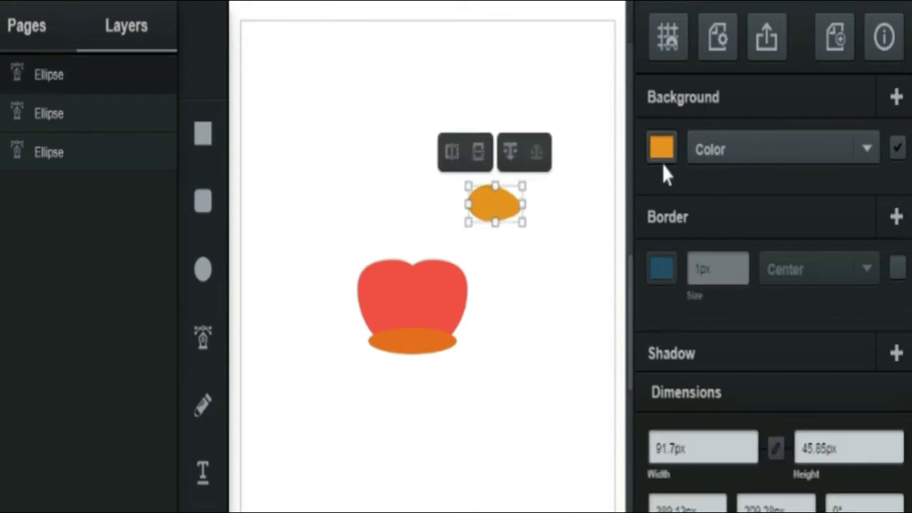
Fill the leaf shape with a dark green background color.
click(661, 158)
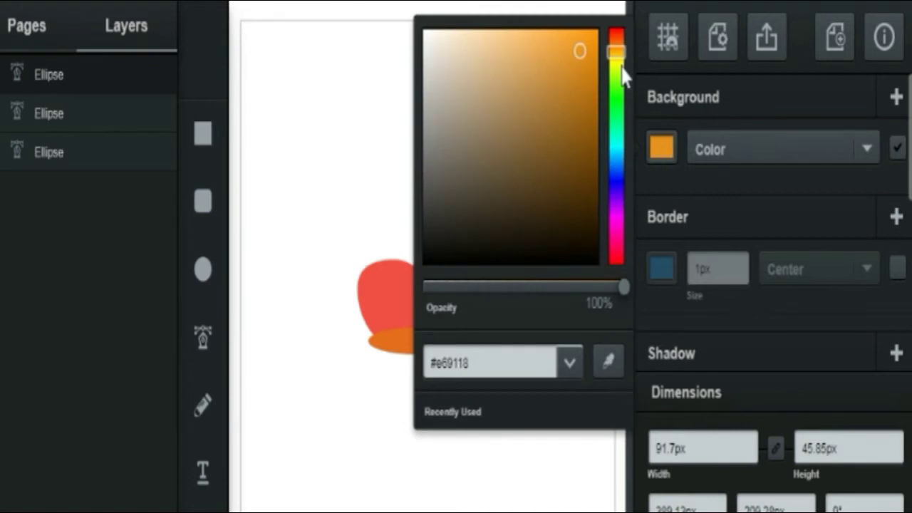
drag(621, 66, 622, 93)
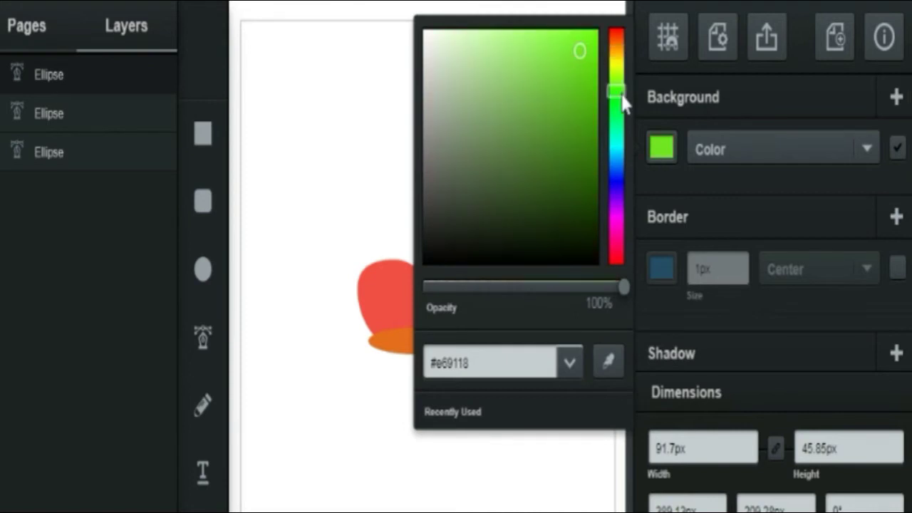
click(591, 124)
click(407, 121)
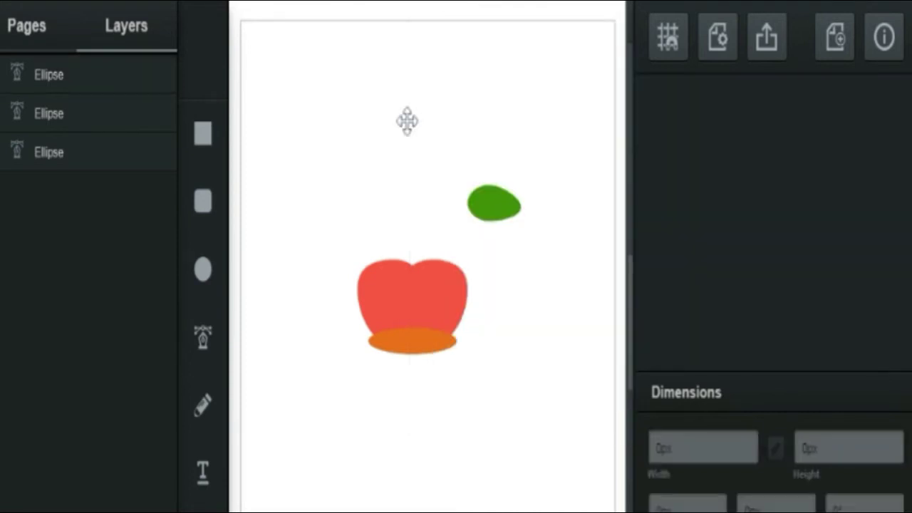
Place the leaf over the notch of the red shape and rotate it clockwise by about 15°.
drag(496, 233, 466, 276)
click(510, 296)
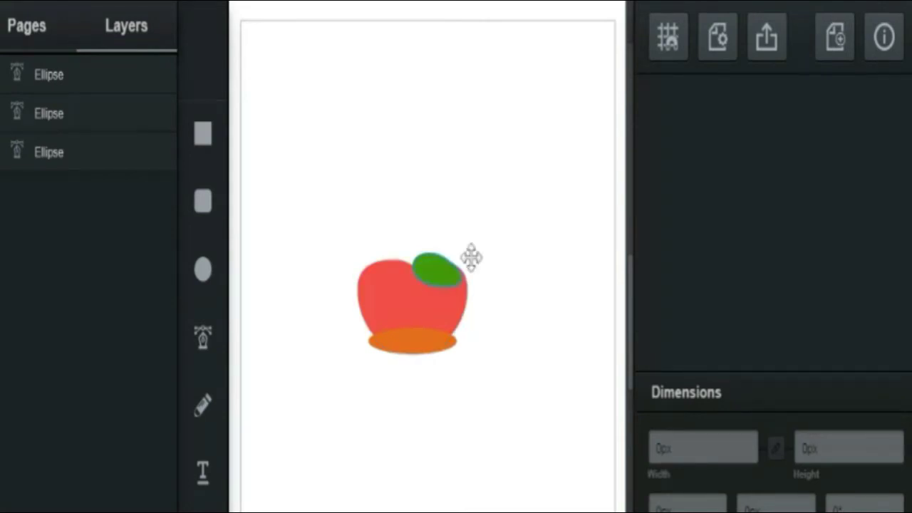
click(441, 258)
drag(474, 263, 471, 280)
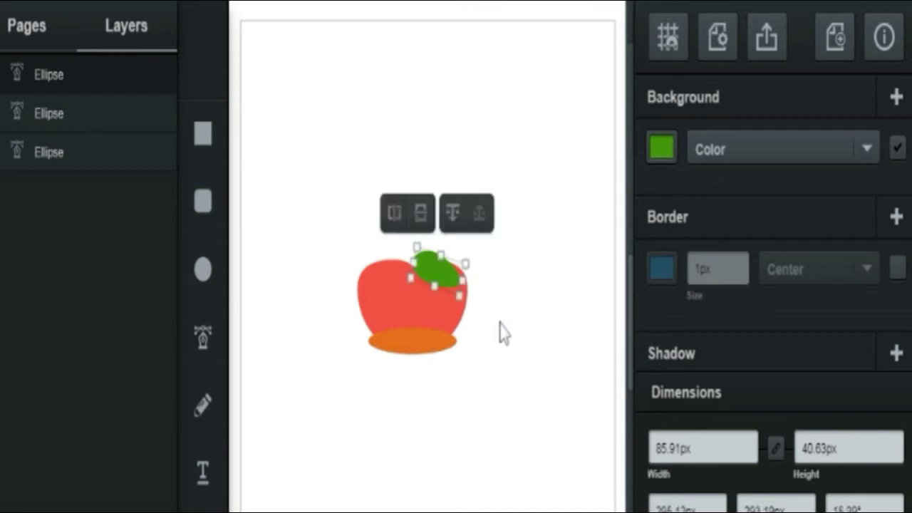
click(501, 333)
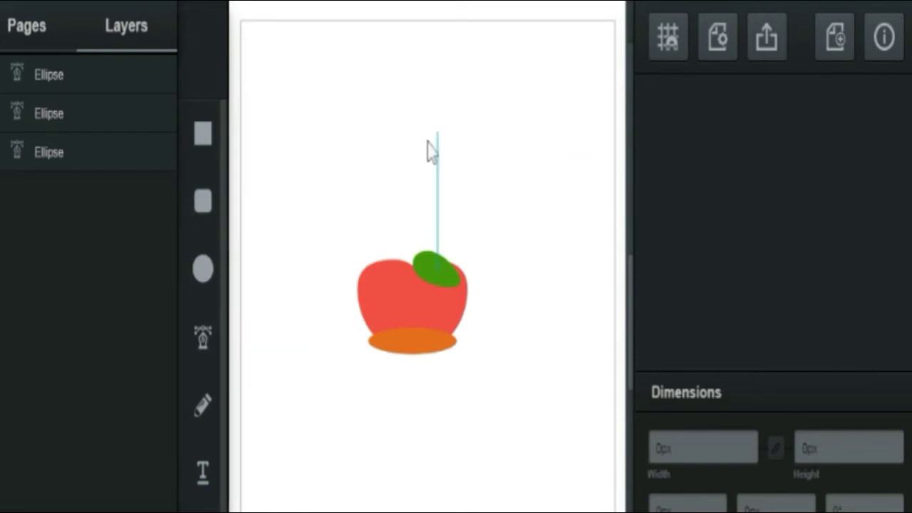
Draw a small circle about 32 px wide above the apple and fill it with near-black #040801.
key(e)
drag(427, 140, 436, 152)
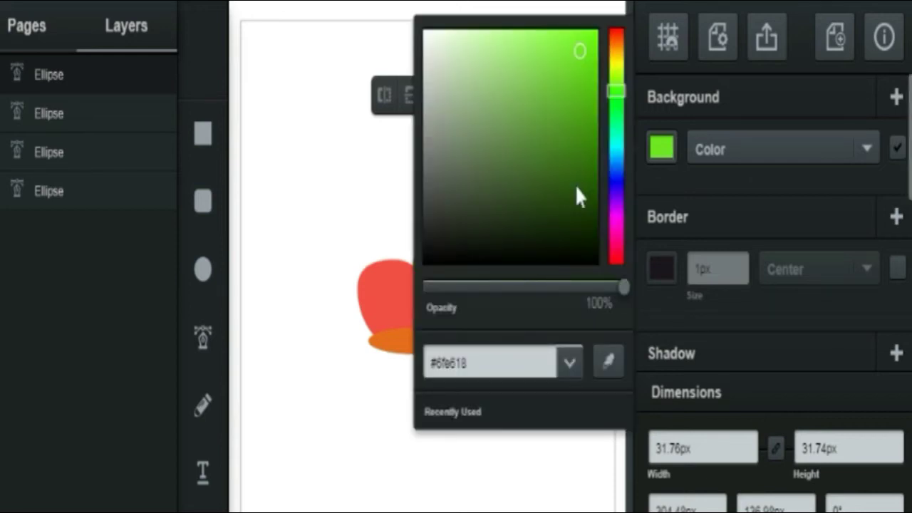
click(584, 256)
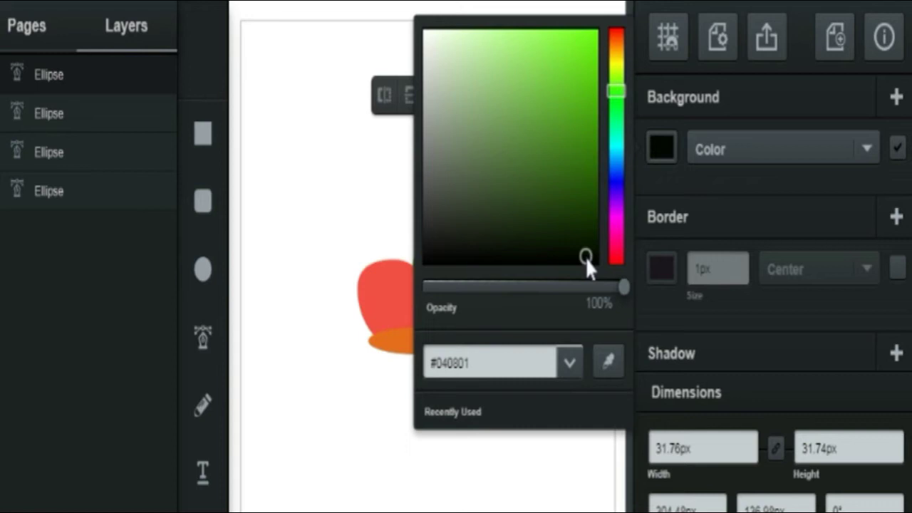
click(300, 146)
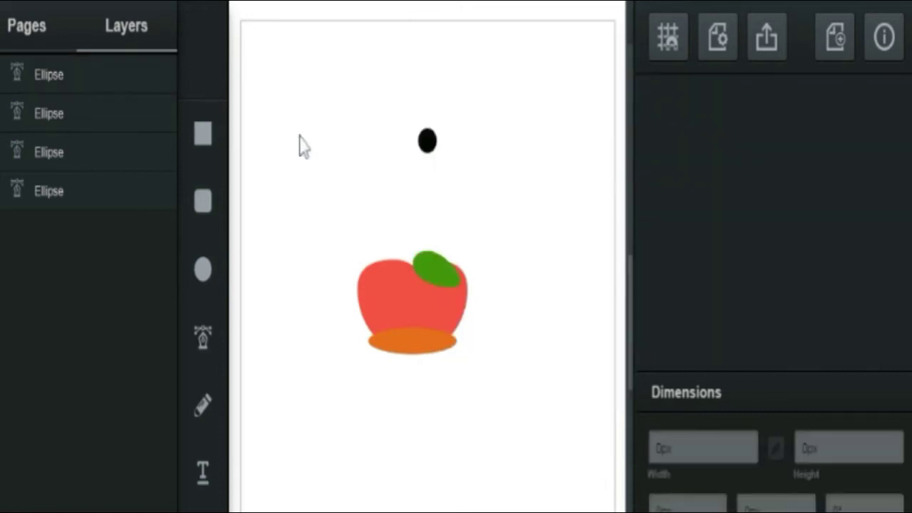
Shrink the black circle to about 16 px and place a duplicate of it just below and slightly to its left.
click(428, 140)
drag(440, 125, 429, 141)
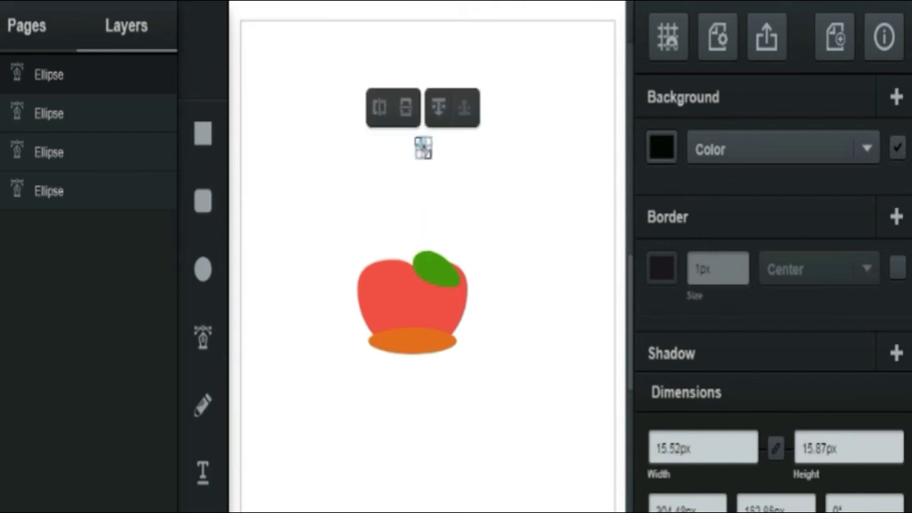
right_click(423, 147)
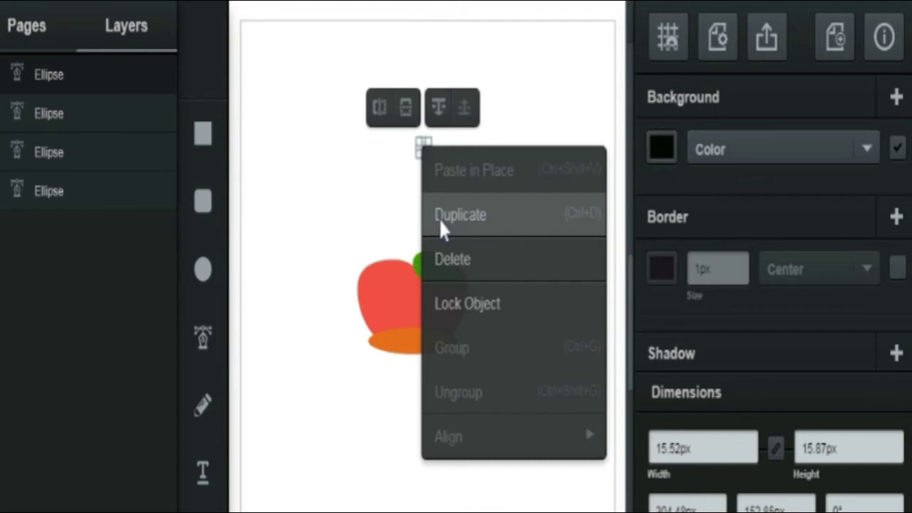
click(440, 222)
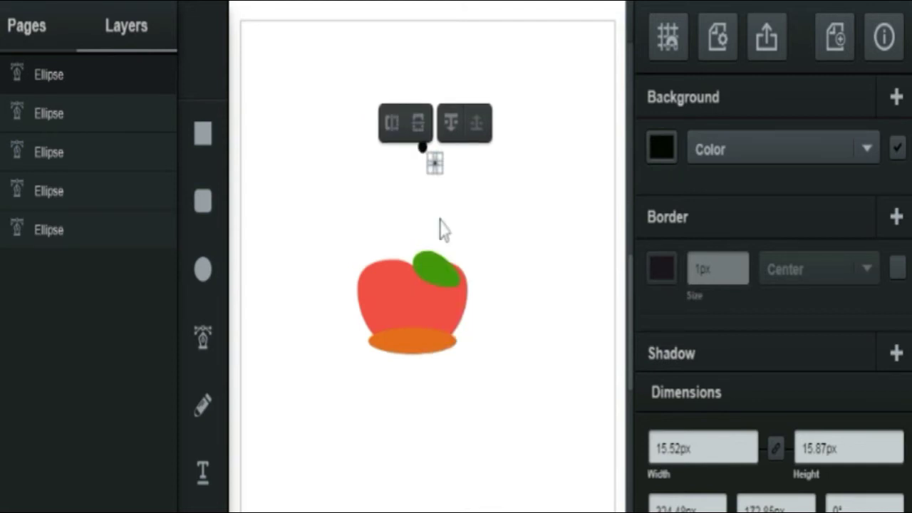
click(440, 223)
mouse_move(421, 163)
mouse_down()
mouse_move(411, 163)
mouse_move(415, 154)
mouse_up()
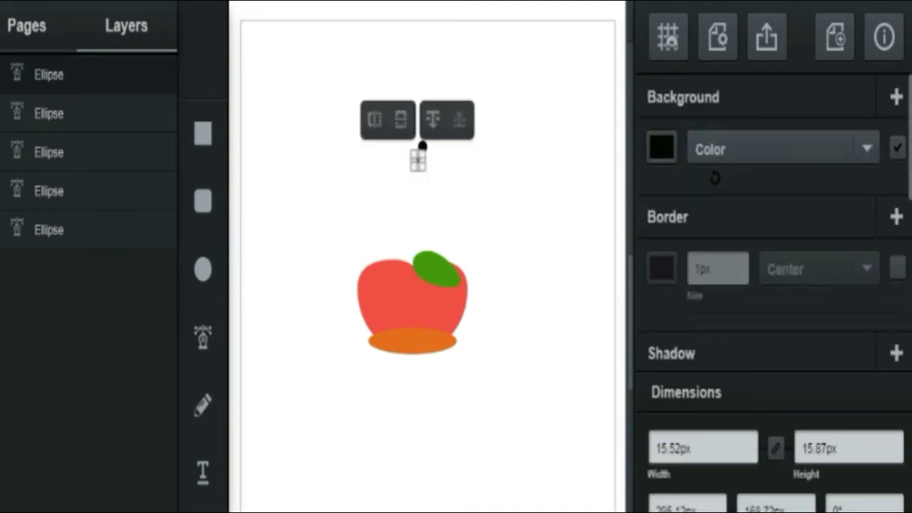
Fill the duplicated small circle with a light pink background color.
click(662, 147)
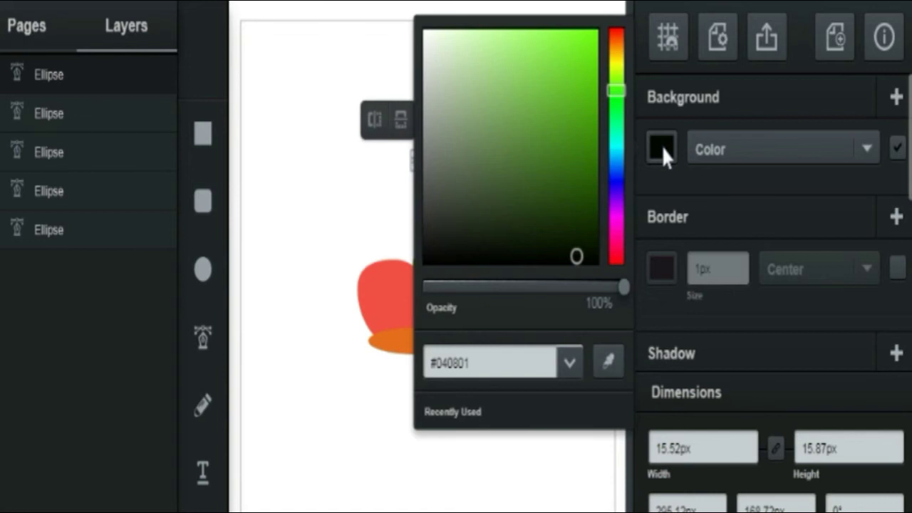
click(622, 37)
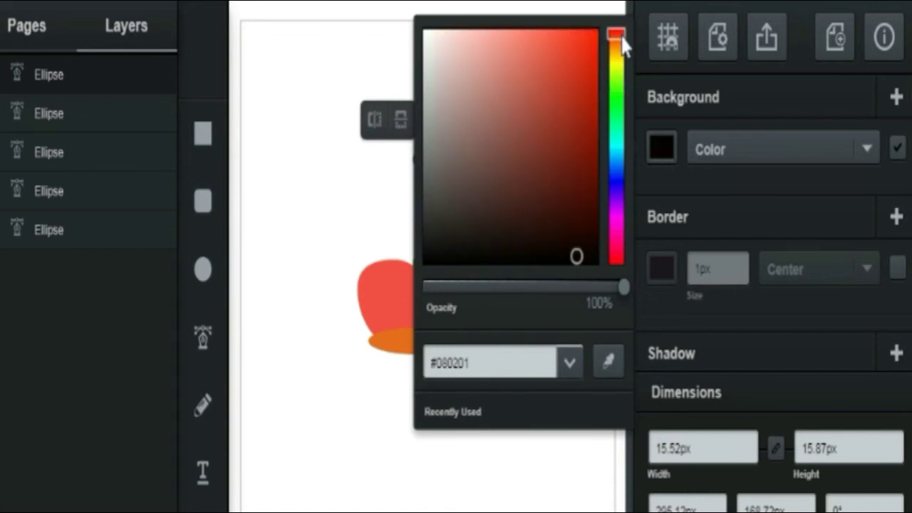
click(480, 32)
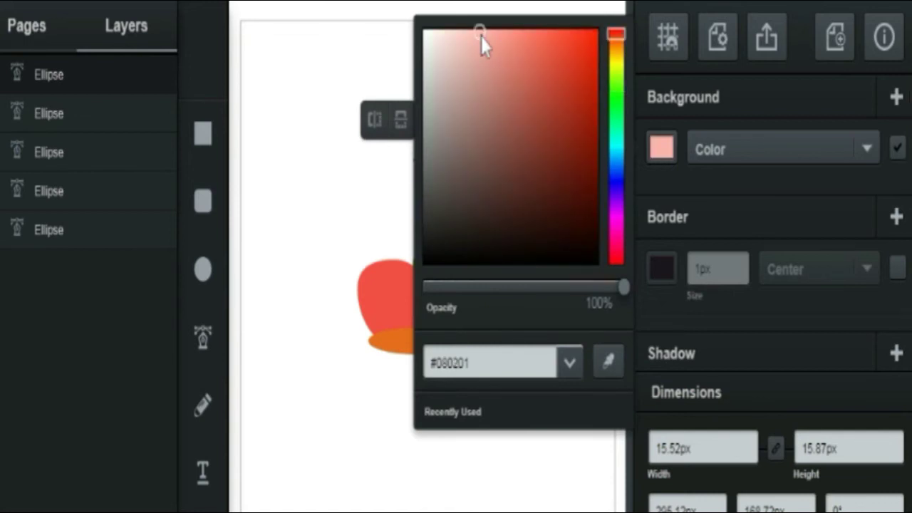
click(364, 174)
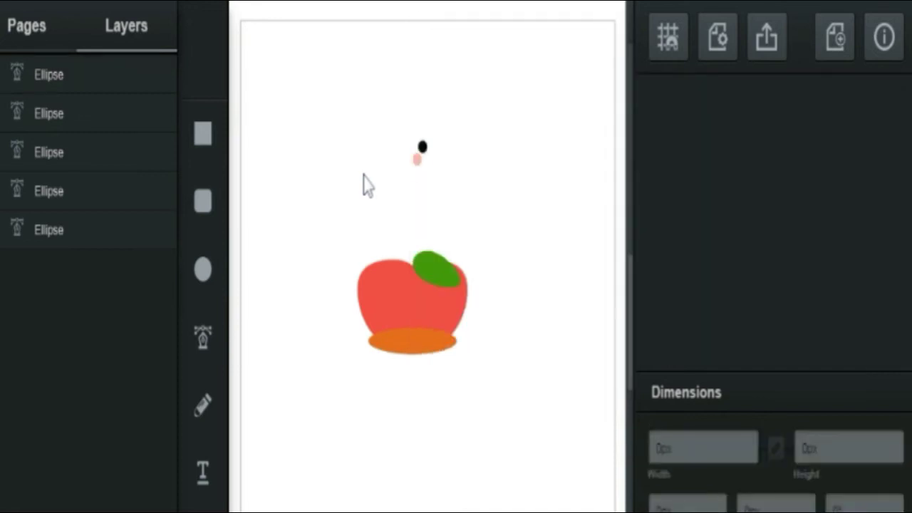
Move the small pink and black circles closer together above the apple so that they overlap.
drag(415, 165, 418, 158)
drag(423, 146, 423, 153)
click(440, 144)
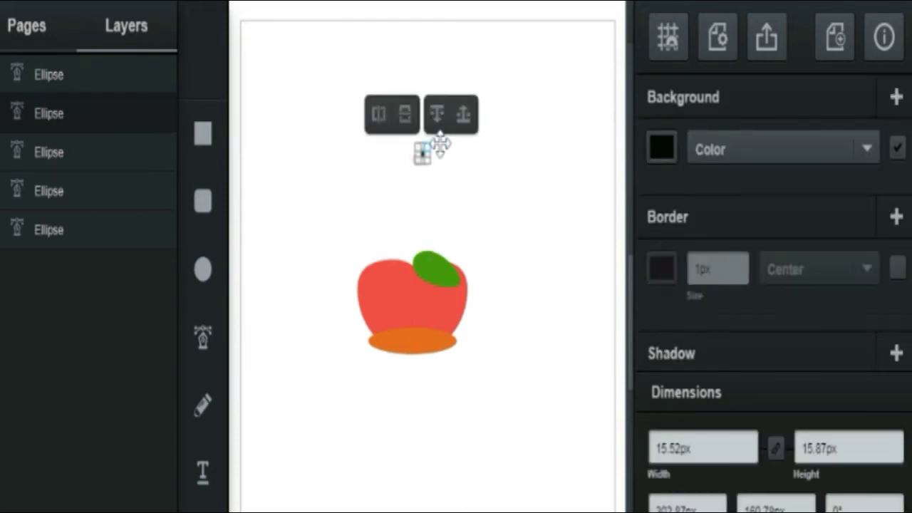
Duplicate the overlapping black and pink circles above the apple and flip the copy horizontally.
click(429, 151)
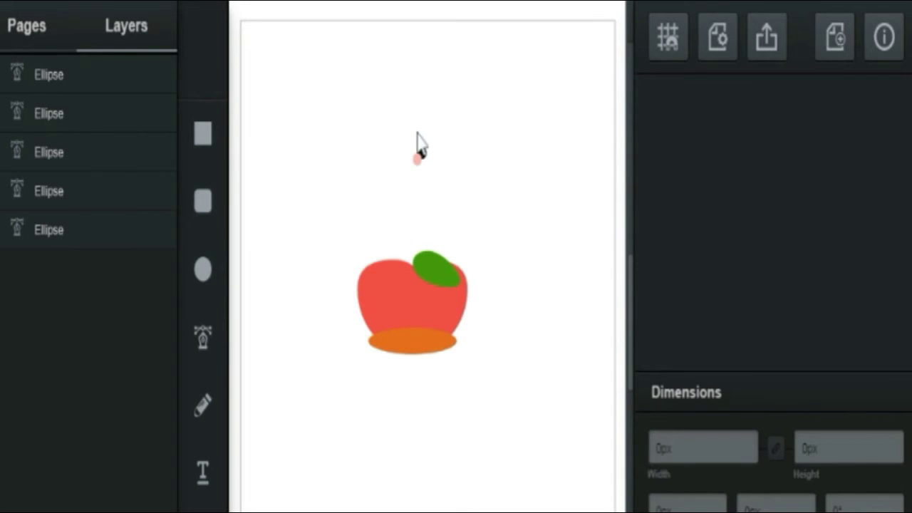
click(418, 157)
drag(432, 169, 439, 189)
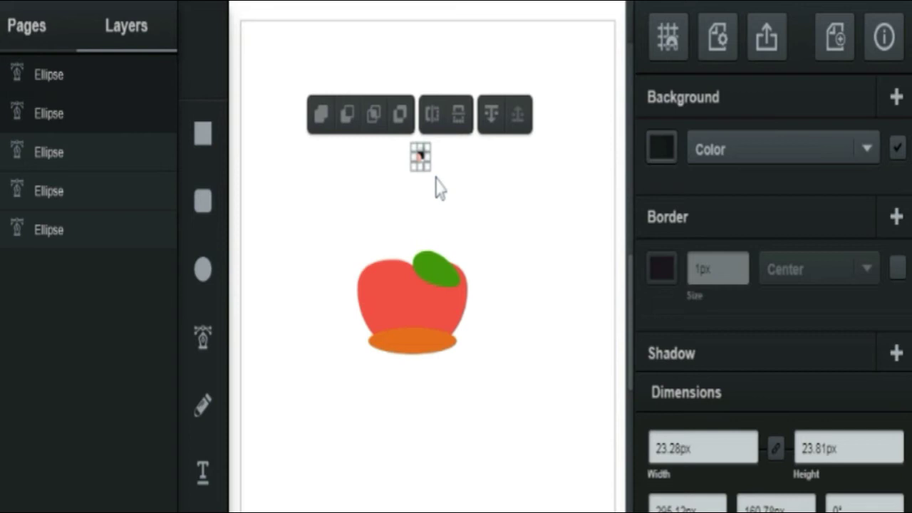
right_click(420, 154)
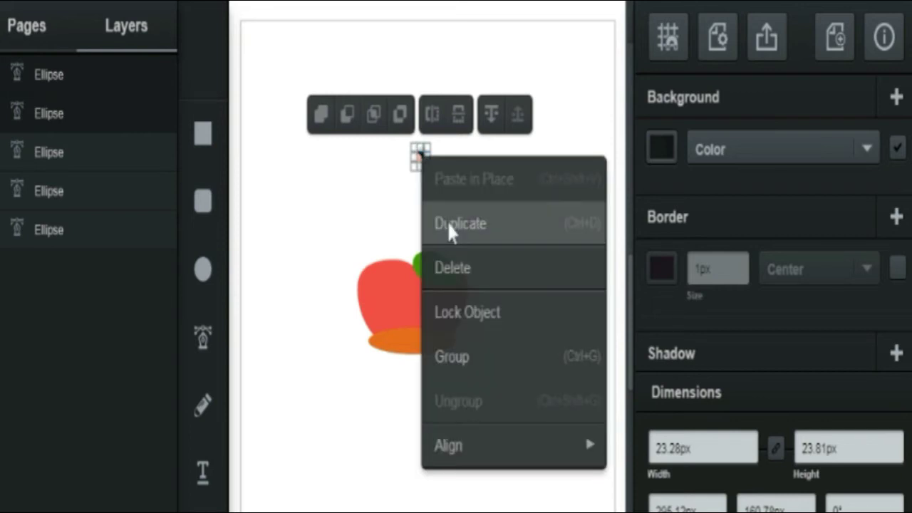
click(448, 223)
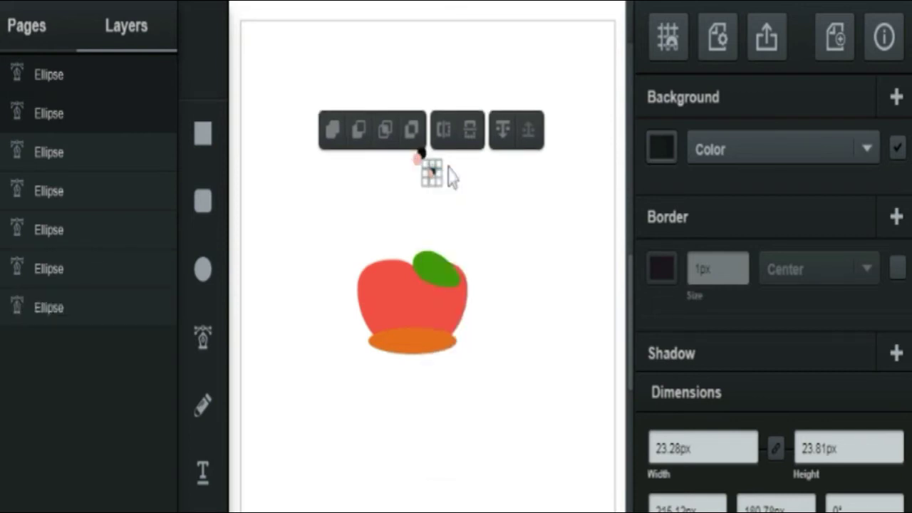
click(444, 130)
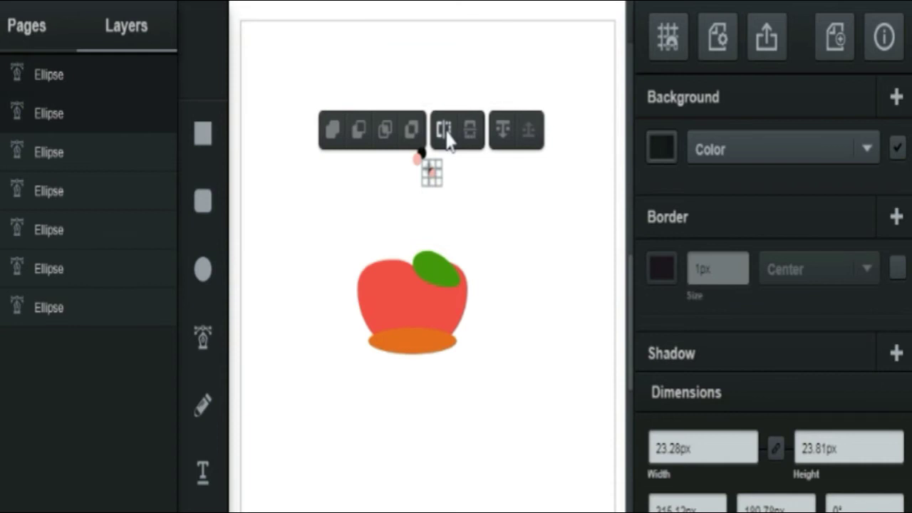
click(456, 197)
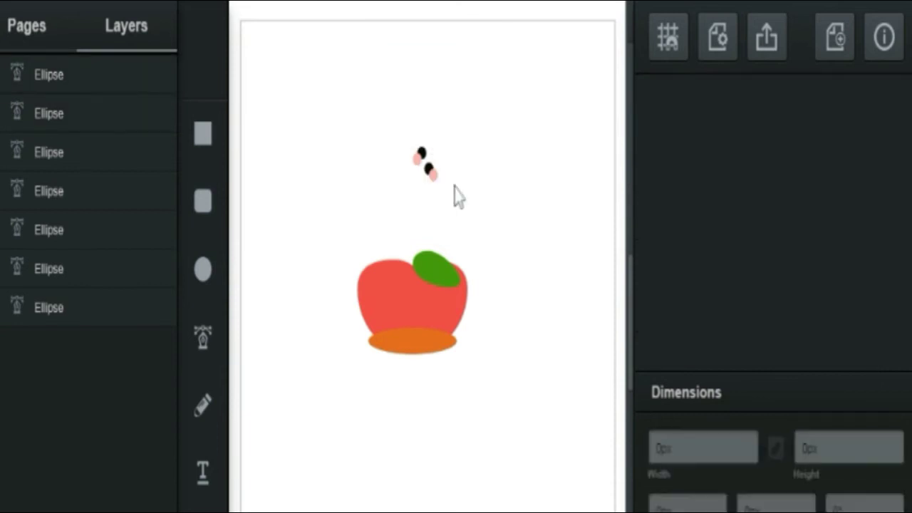
Move the mirrored circle pair to the right of the original pair and align both at the same height as eyes.
click(428, 169)
click(428, 169)
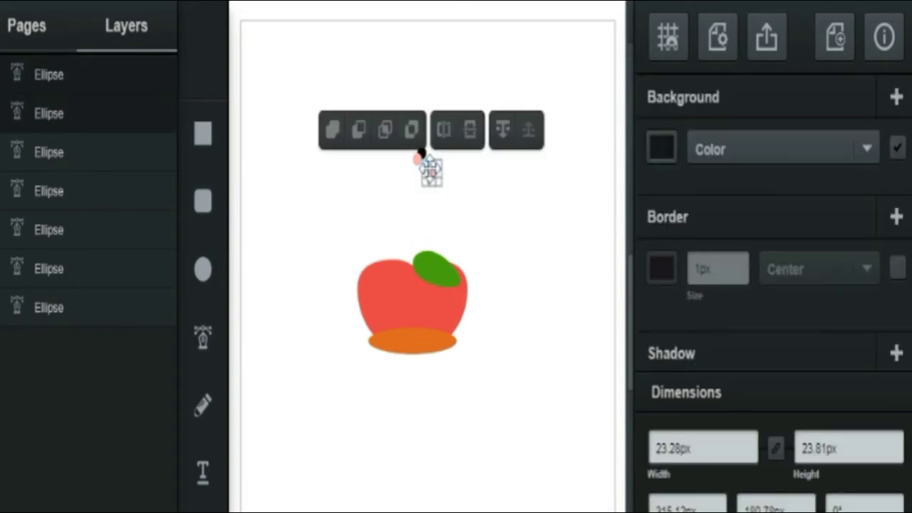
drag(433, 171, 463, 155)
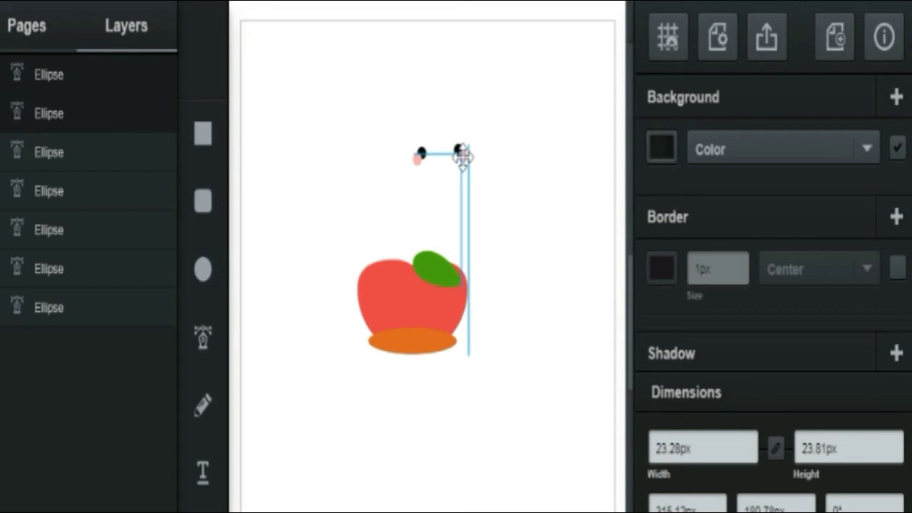
drag(463, 156, 461, 156)
click(502, 241)
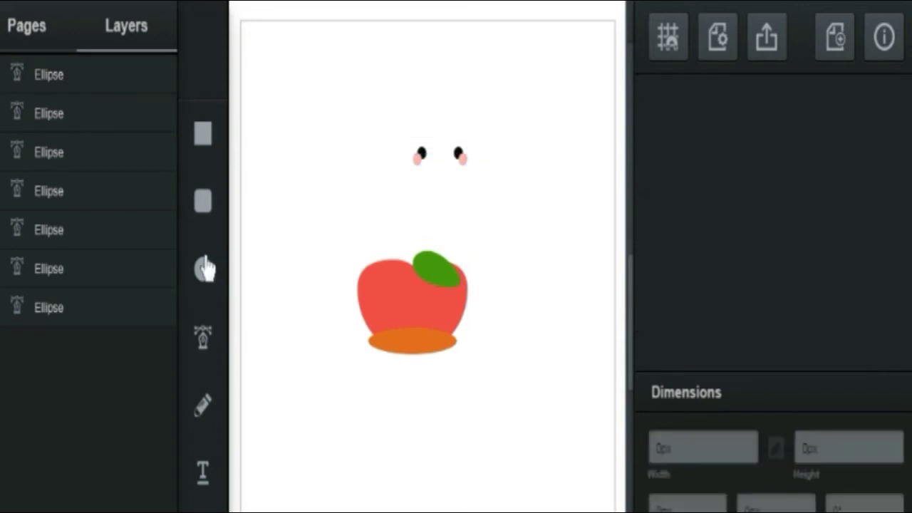
Draw a black ellipse about 65 px wide and 28 px high above and to the left of the apple.
drag(301, 200, 342, 227)
click(318, 207)
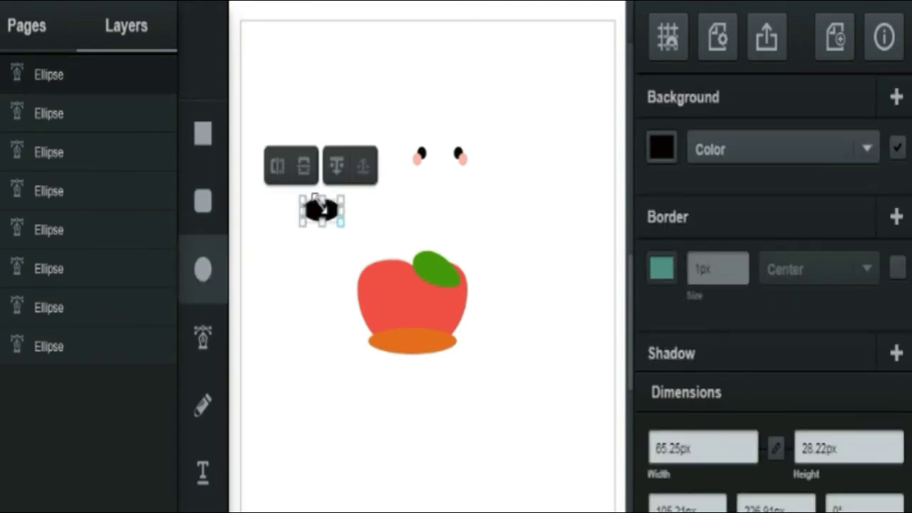
key(Escape)
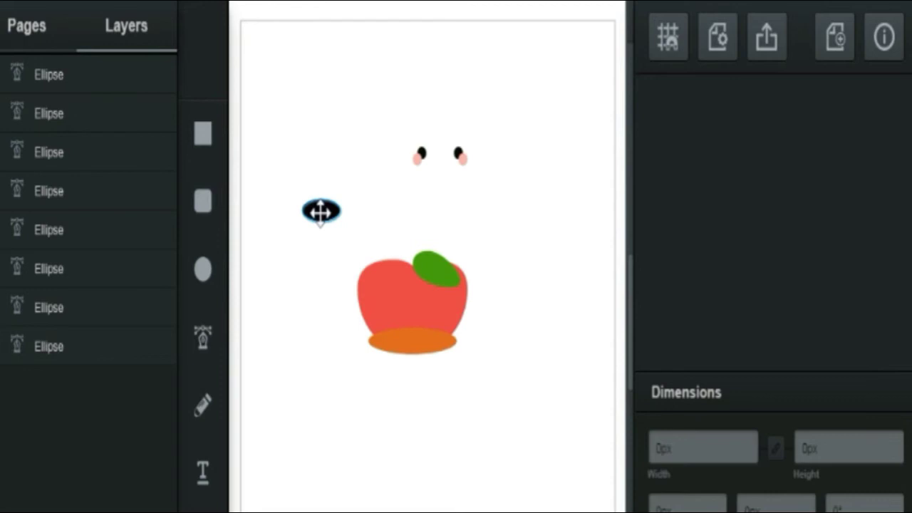
Reshape the black ellipse into a curved smile by raising both ends and lowering its upper middle point.
click(320, 211)
drag(303, 214, 299, 201)
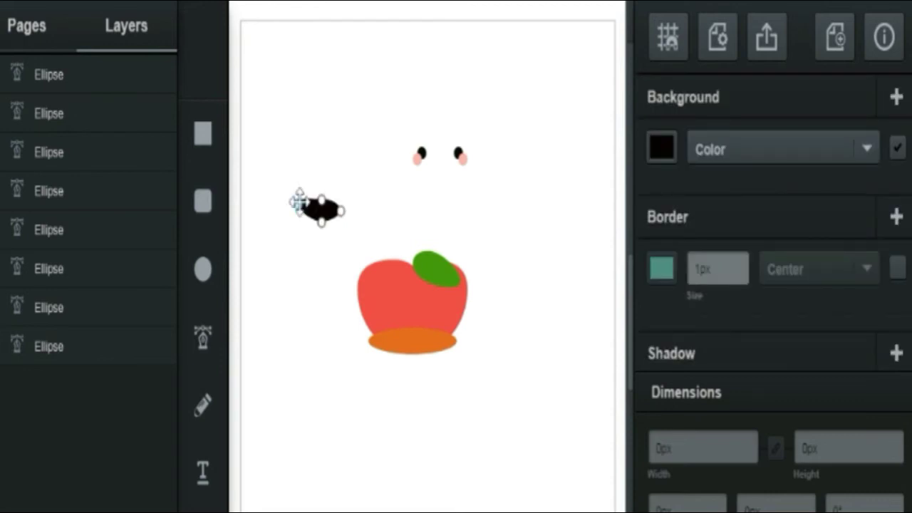
drag(342, 205, 321, 211)
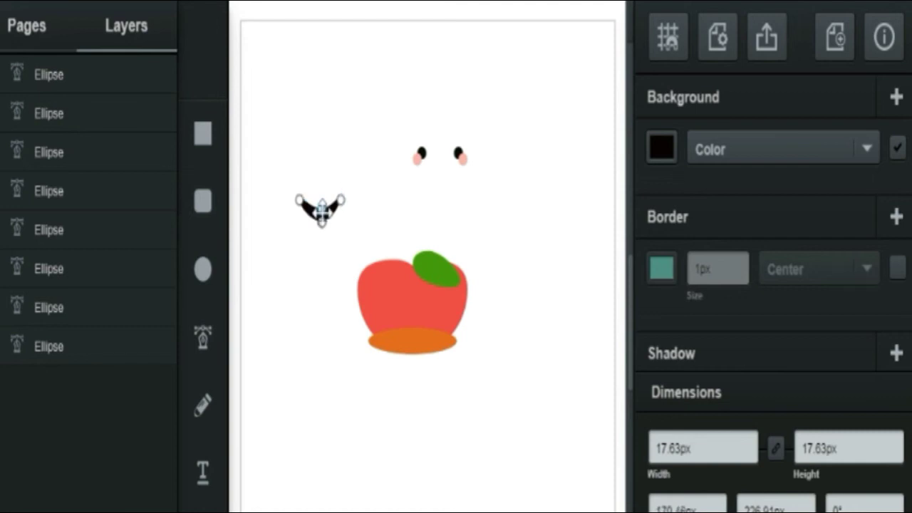
click(341, 200)
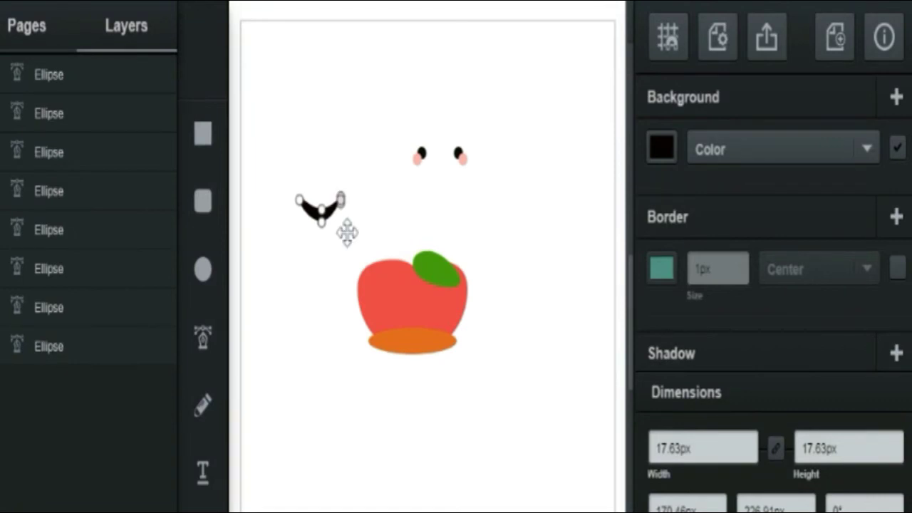
click(345, 212)
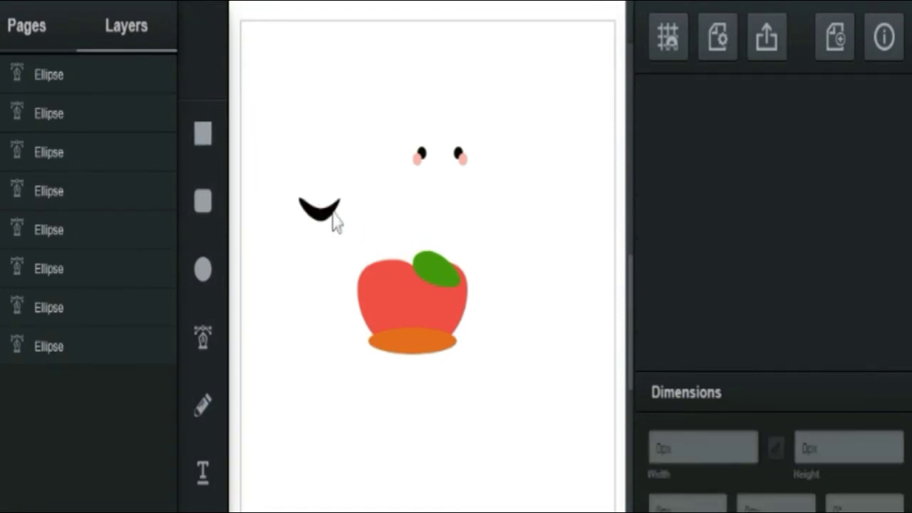
Shrink the smile to a small mouth and place it centered between the two eyes.
click(340, 203)
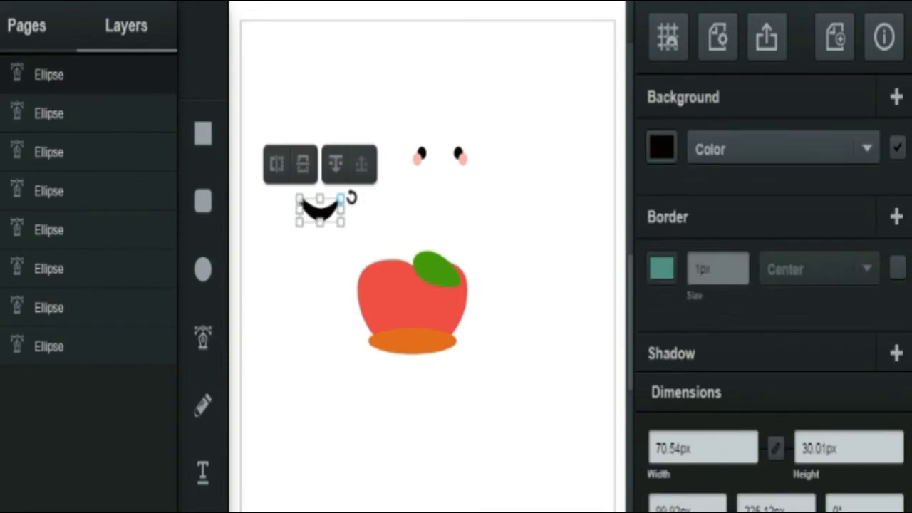
drag(341, 199, 322, 208)
drag(317, 208, 443, 151)
click(466, 236)
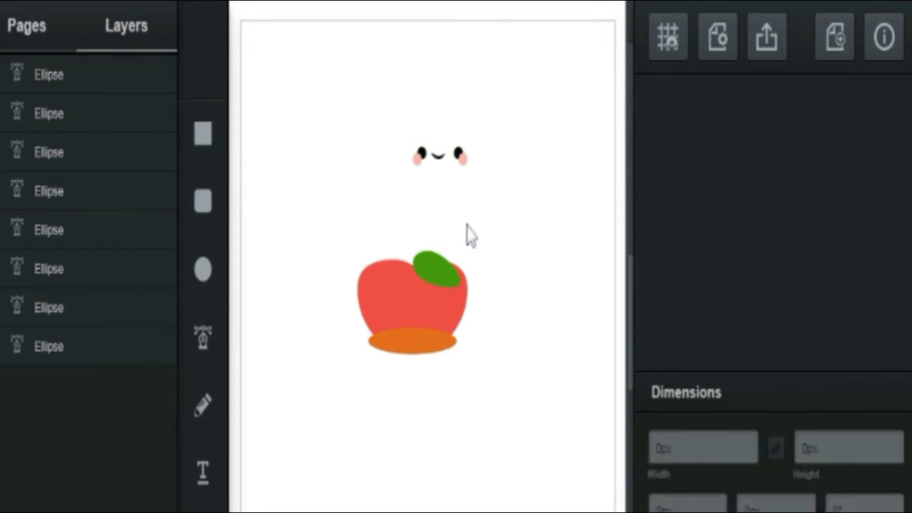
drag(440, 159, 442, 163)
click(485, 205)
Select the eyes, cheeks and mouth together and move them onto the middle of the red apple body.
click(404, 130)
drag(477, 194, 482, 194)
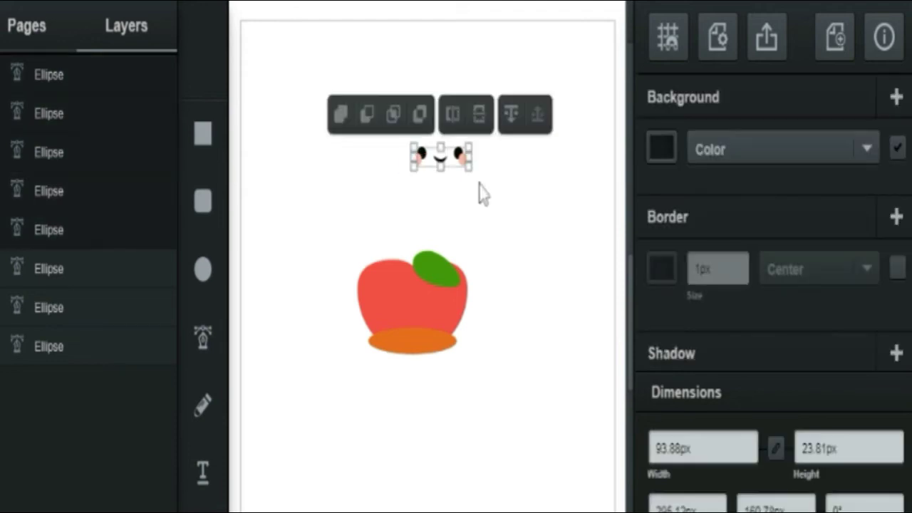
drag(440, 155, 418, 305)
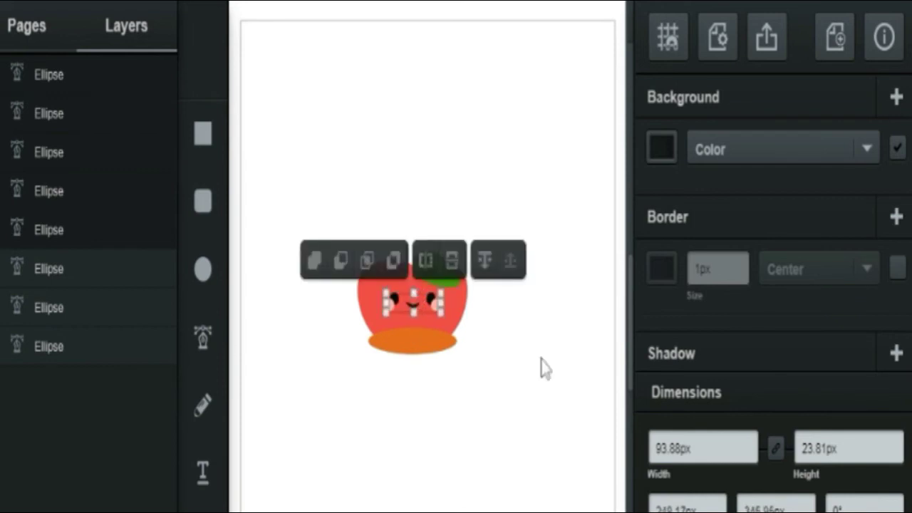
click(378, 444)
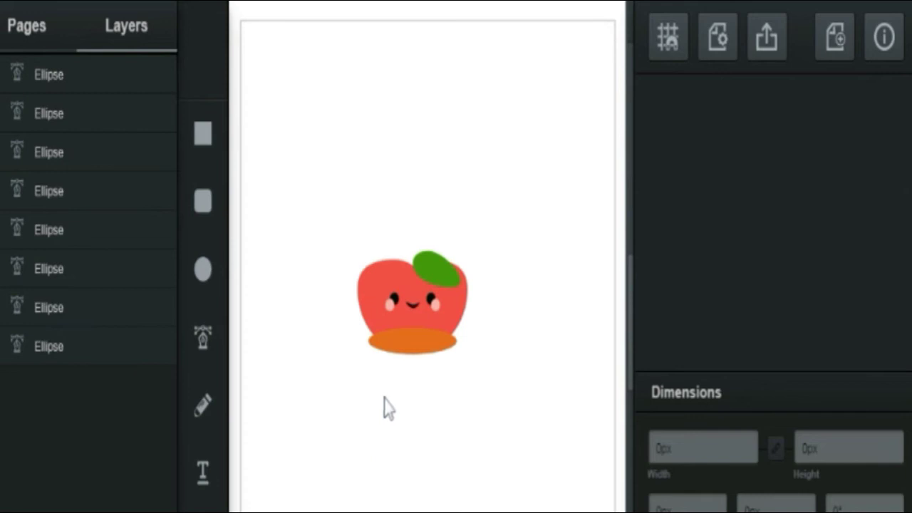
Draw a narrow rounded rectangle about 16 px wide and 141 px high as a stick rising from the apple's top center.
click(205, 210)
drag(397, 180, 410, 265)
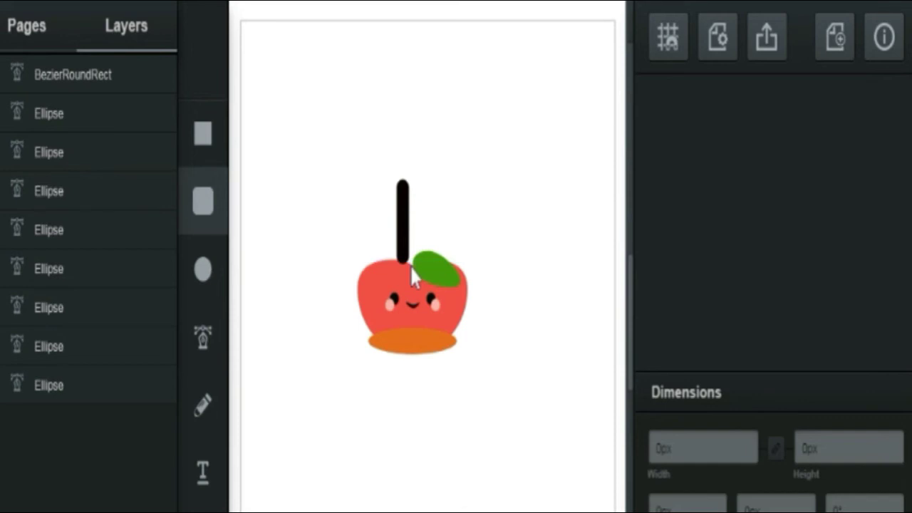
drag(410, 163, 404, 154)
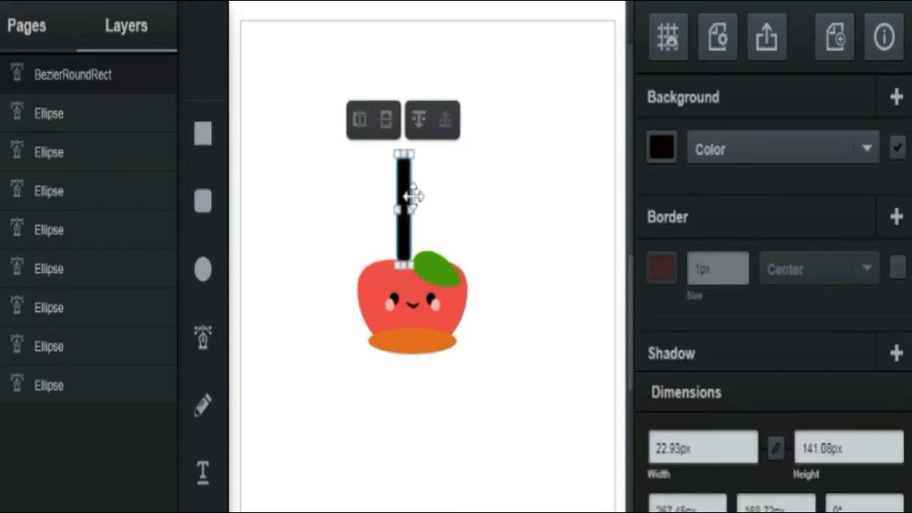
drag(409, 209, 414, 208)
click(438, 208)
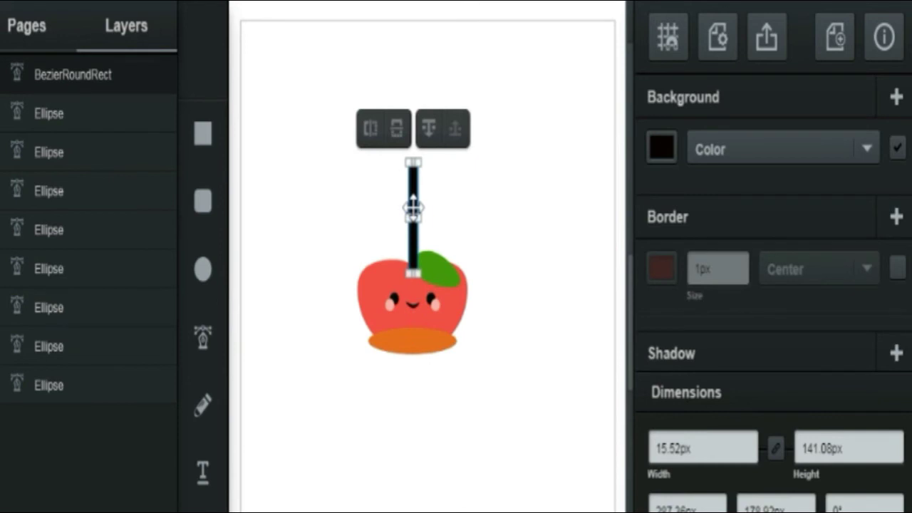
Fill the stick with the pale pink background color #f5dcd8.
click(661, 145)
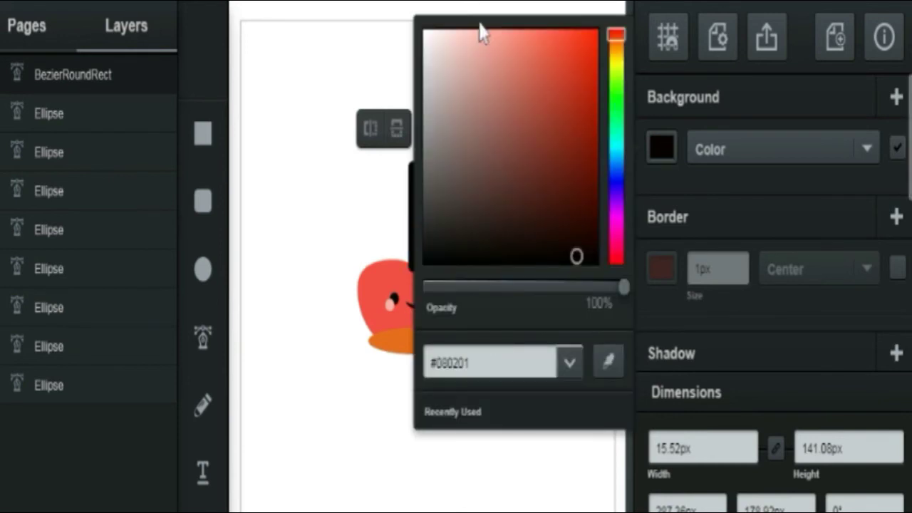
click(444, 37)
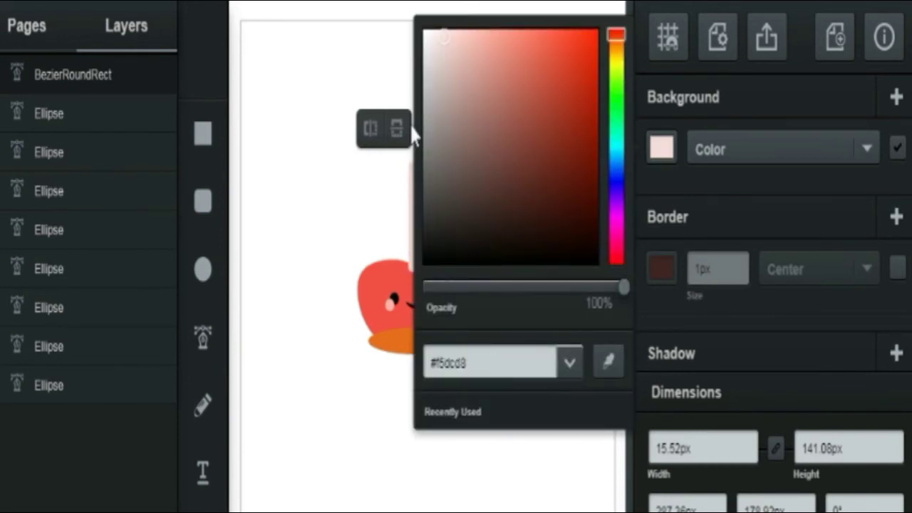
click(391, 180)
click(389, 180)
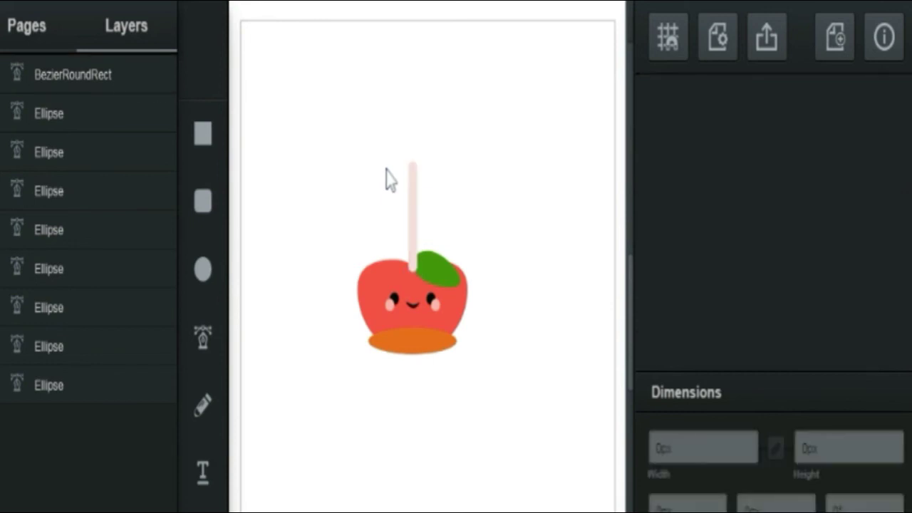
Move the stick to the bottom of the layer order behind the apple and shift it slightly to the left.
drag(128, 434, 124, 445)
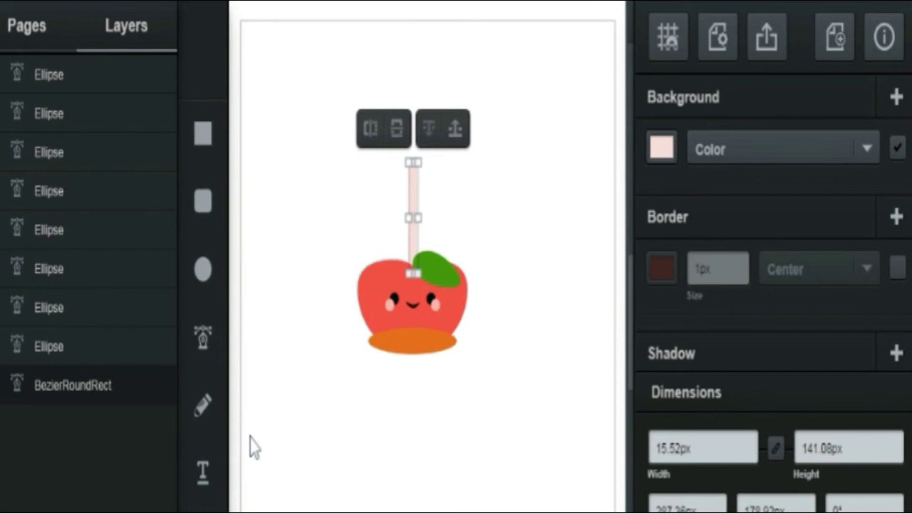
click(422, 448)
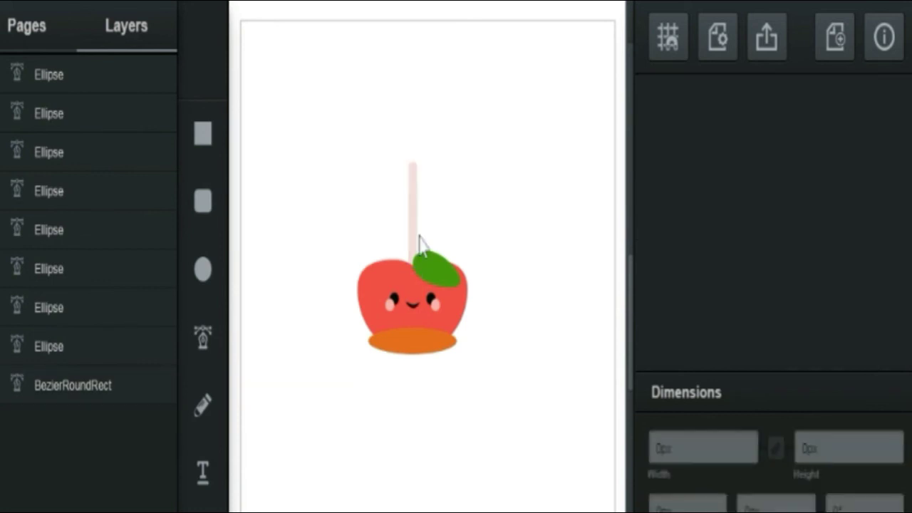
drag(414, 224, 410, 225)
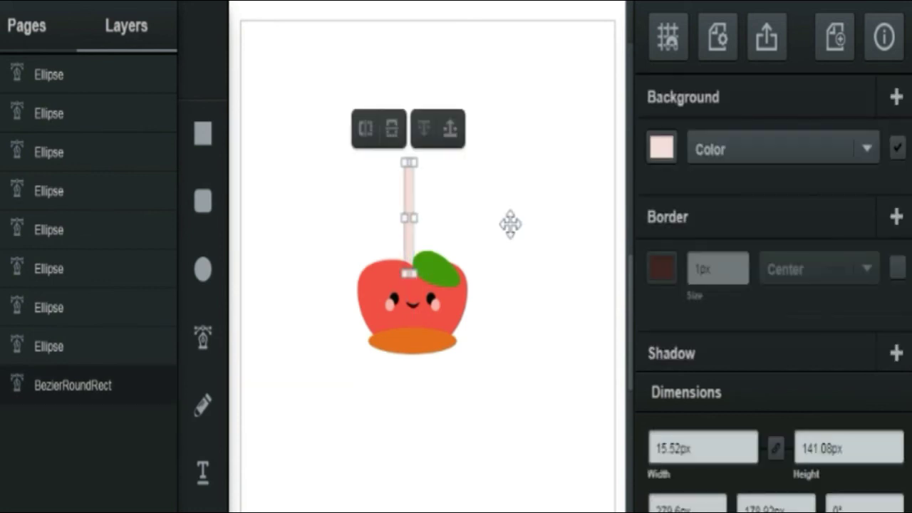
Give the stick a centered pale cyan border with color #def8f8 and size 2.
click(669, 276)
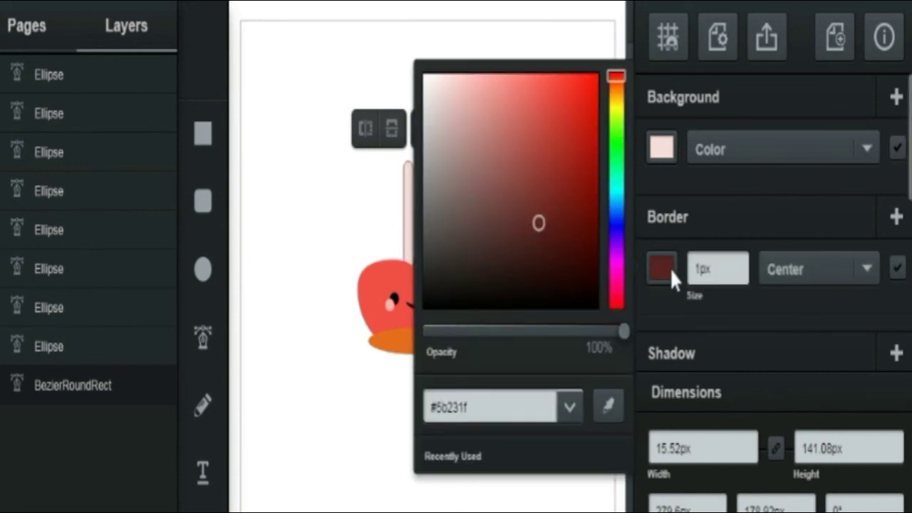
click(624, 190)
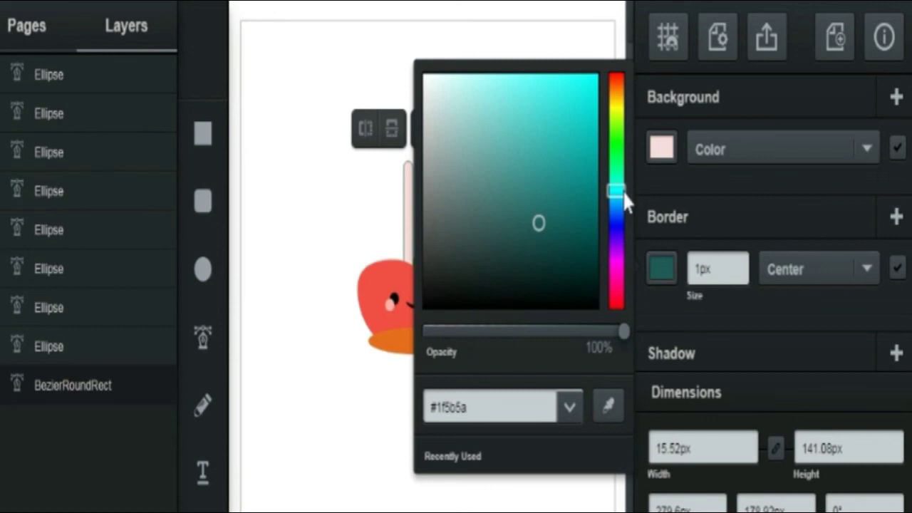
click(442, 76)
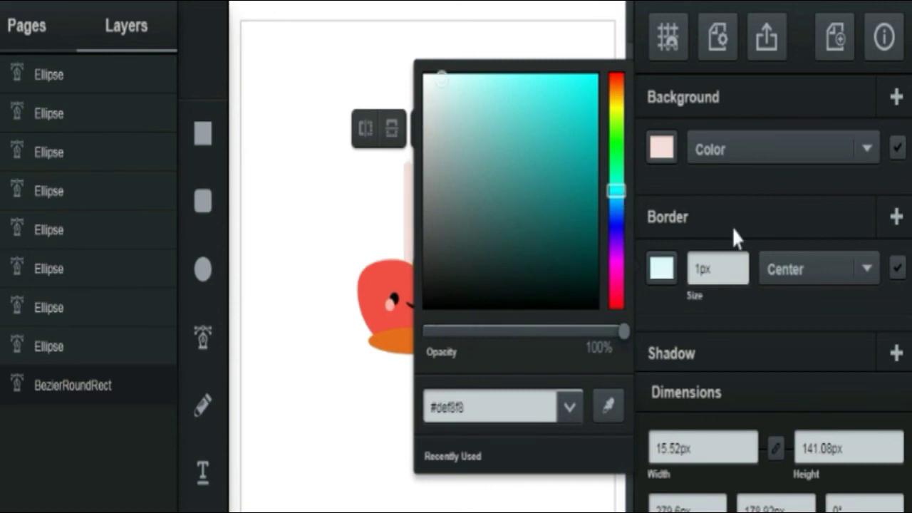
click(713, 269)
text(2)
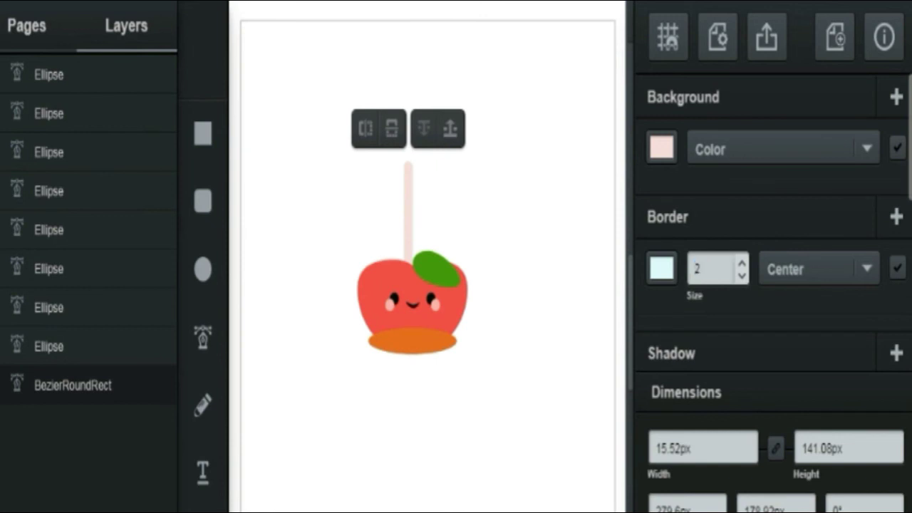
click(568, 246)
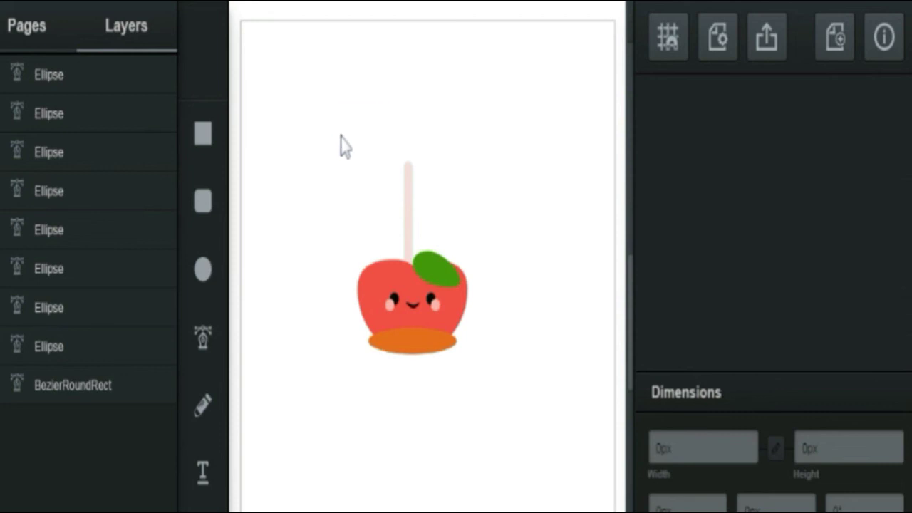
Select all the candy apple shapes together and stretch them slightly taller upward.
click(417, 294)
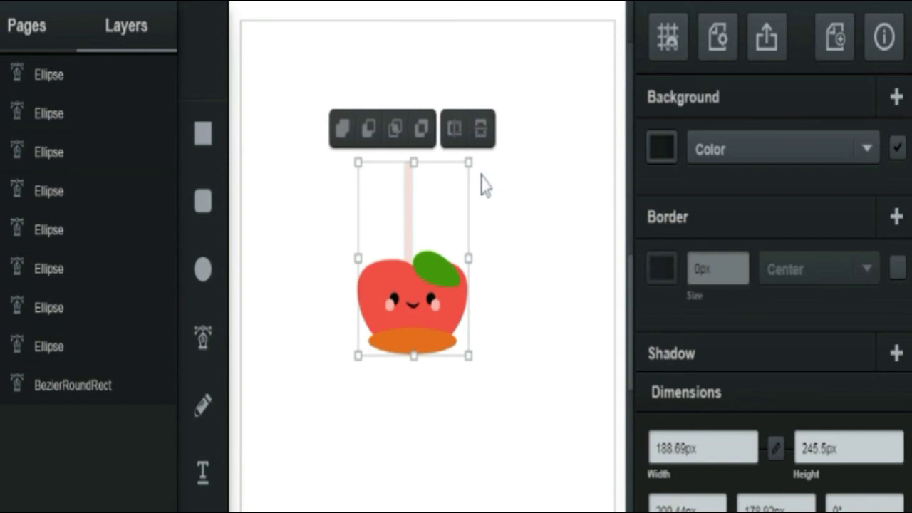
drag(472, 154, 472, 152)
click(520, 270)
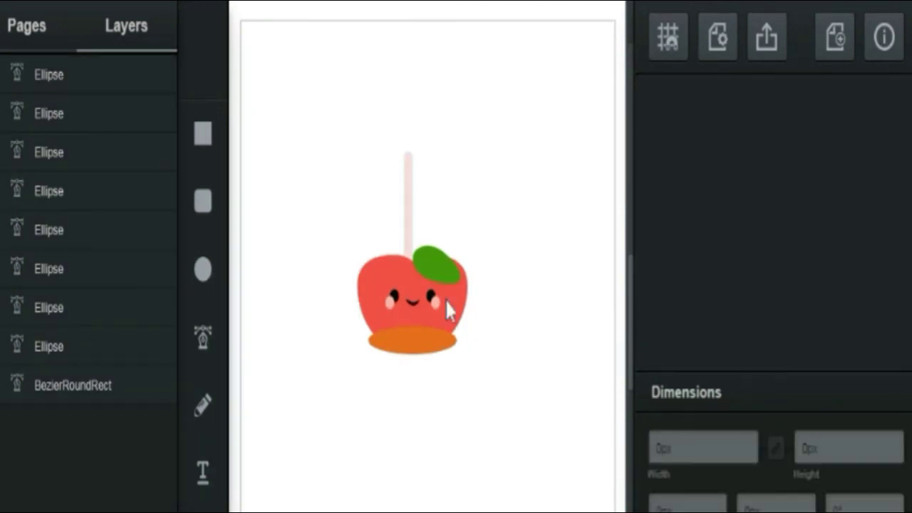
Move the pink left cheek down in the layer order so it sits behind the left eye.
click(391, 302)
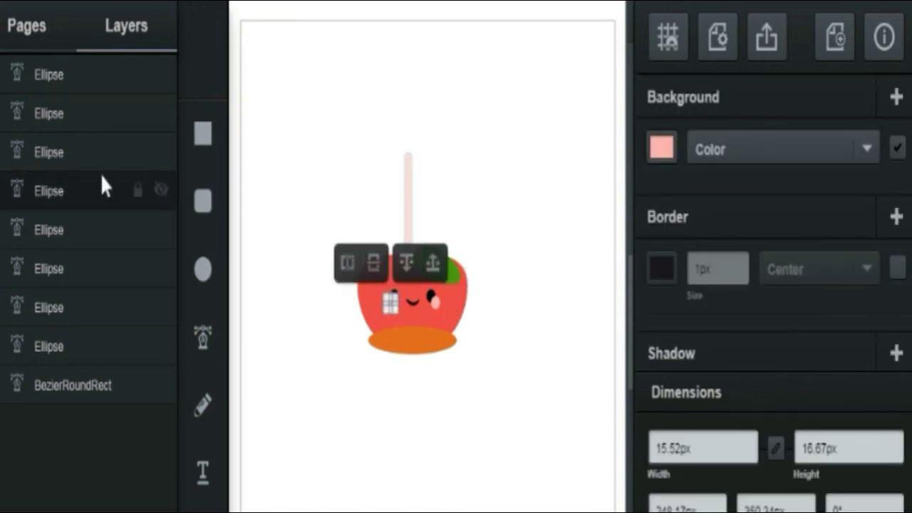
drag(94, 190, 86, 259)
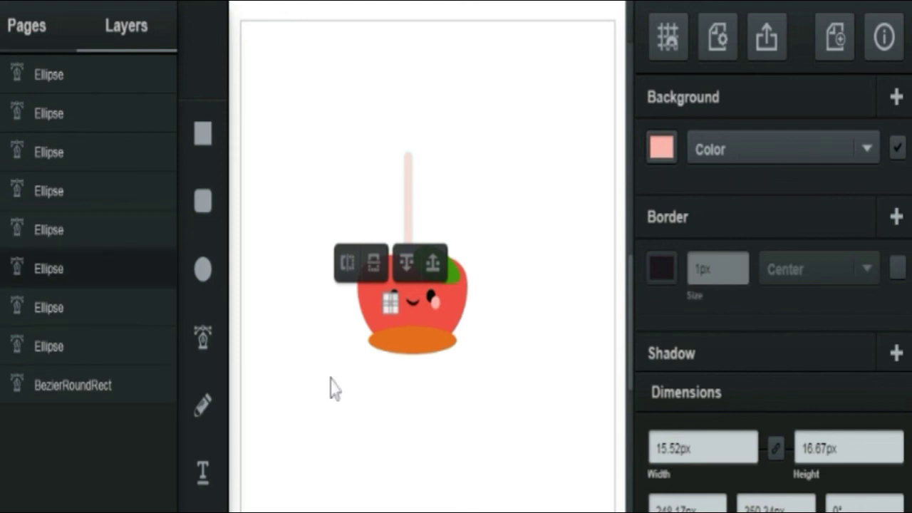
click(340, 410)
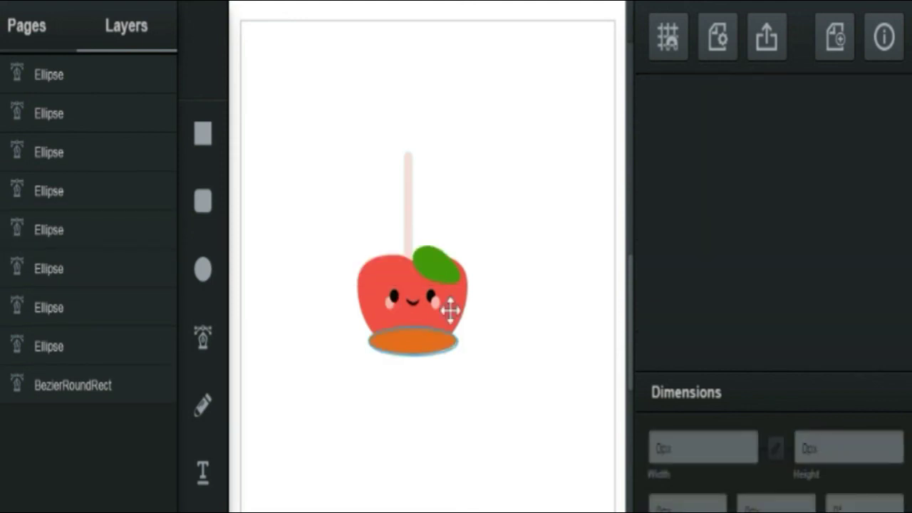
Move the black right eye down in the layer order to just above the lowest ellipse layer.
click(430, 295)
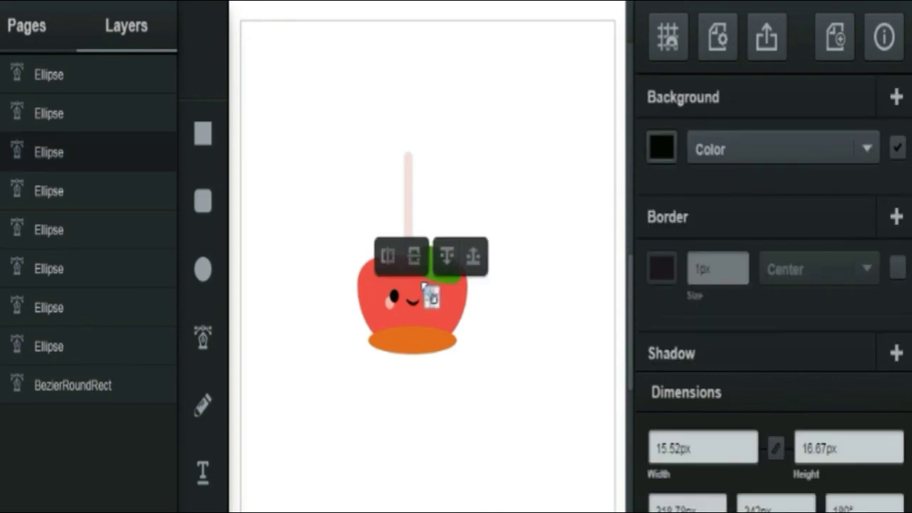
mouse_move(110, 177)
drag(108, 167, 102, 246)
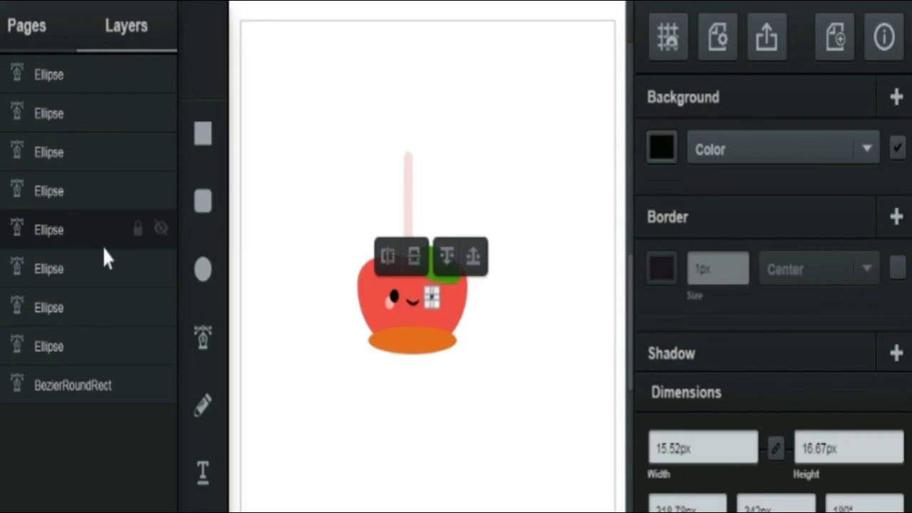
click(349, 342)
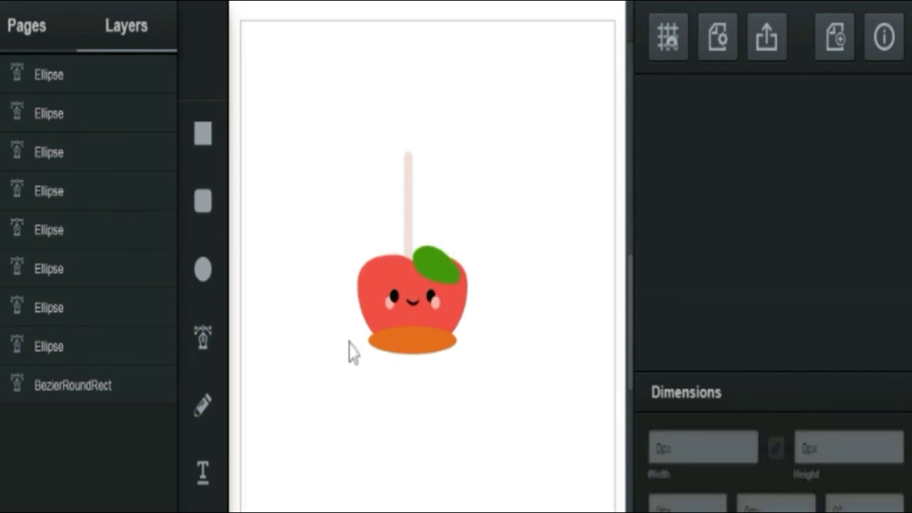
click(431, 294)
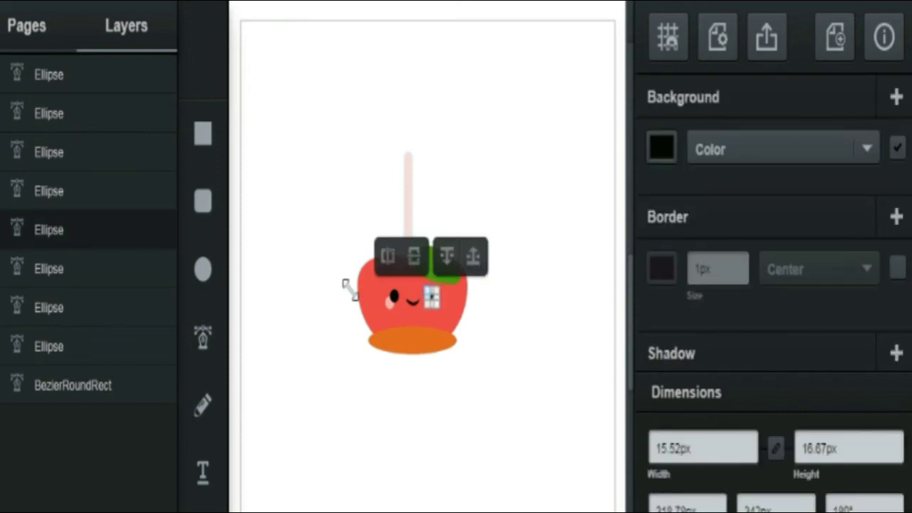
drag(101, 229, 86, 337)
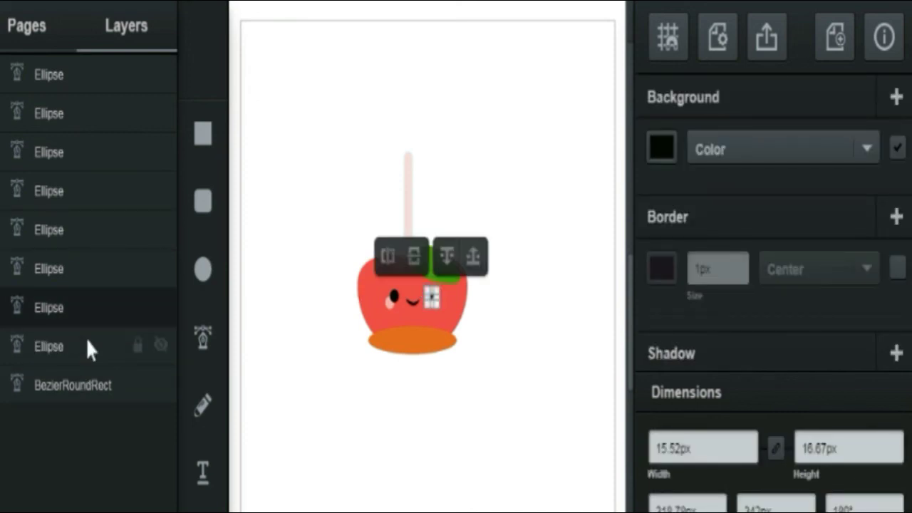
click(360, 438)
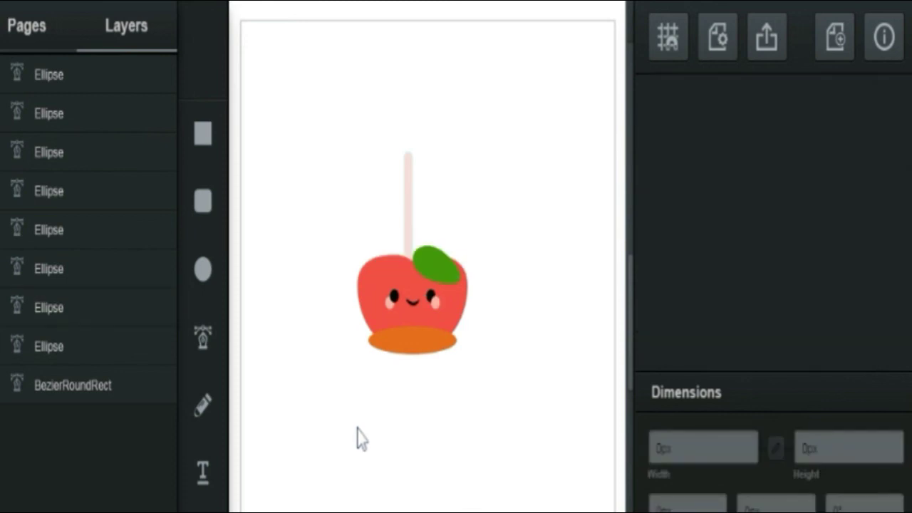
Move the pink right cheek down in the layer order so it sits behind the right eye.
click(436, 305)
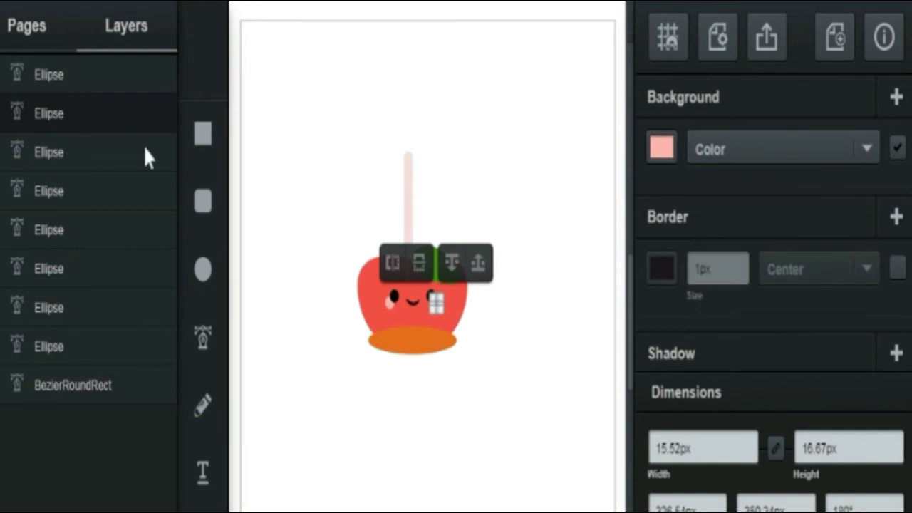
mouse_move(76, 113)
drag(71, 176, 68, 300)
click(360, 440)
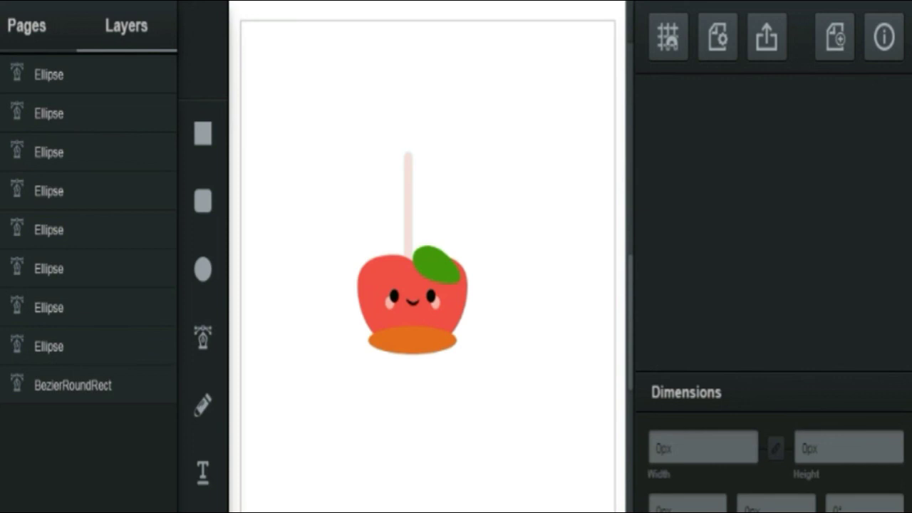
Select the whole candy apple and enlarge it slightly toward its lower right.
click(433, 347)
mouse_move(473, 377)
mouse_down()
mouse_move(475, 369)
mouse_move(472, 378)
mouse_up()
click(528, 403)
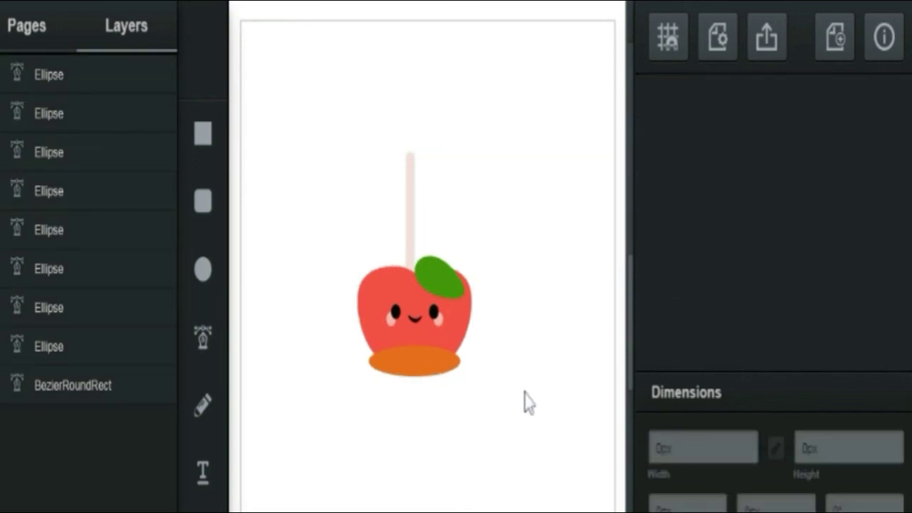